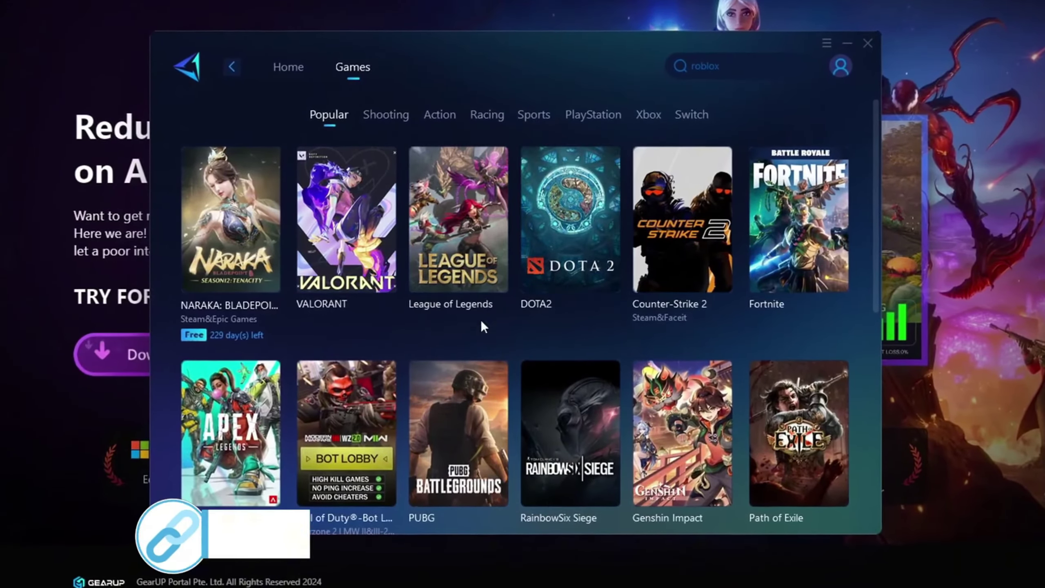
Show GearUP Booster's 'roblox' search suggestions: Roblox, PS-Roblox and Xbox-Roblox.
mouse_move(528, 243)
scroll(528, 247, "down", 5)
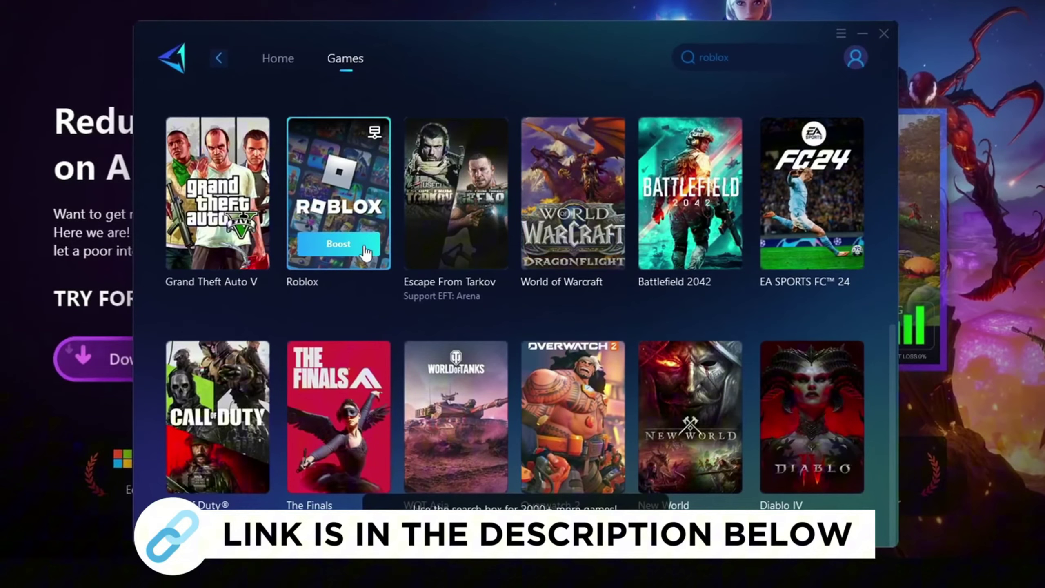
left_click(720, 55)
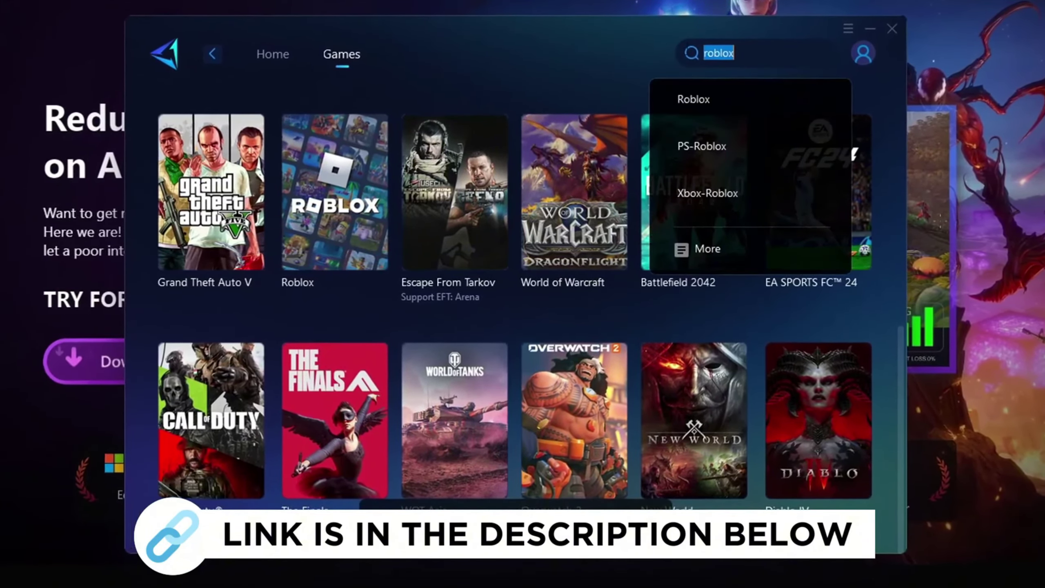
mouse_move(342, 243)
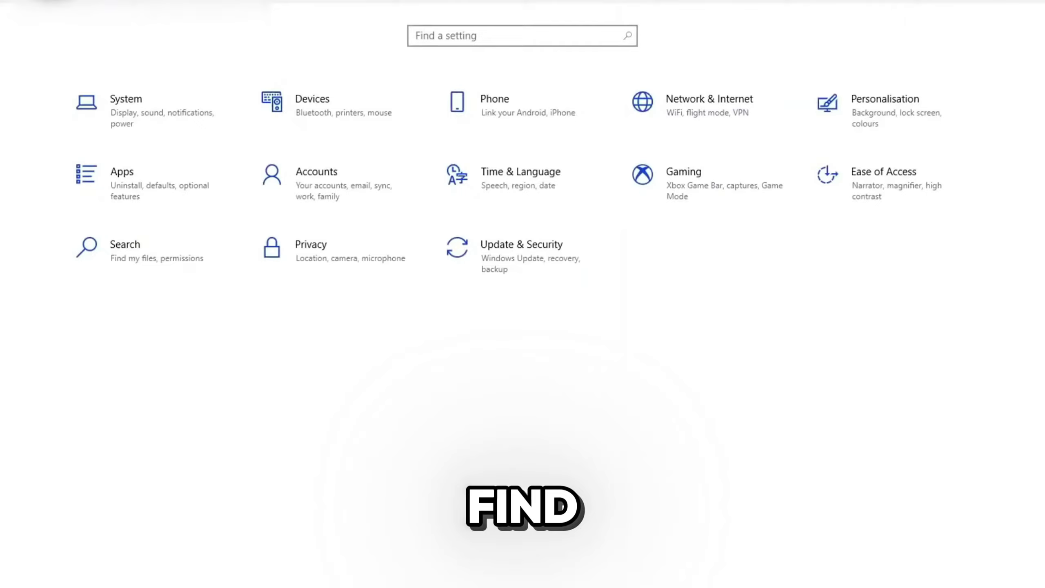
Open the Gaming section of Windows Settings to the Xbox Game Bar page, which is Off.
left_click(690, 193)
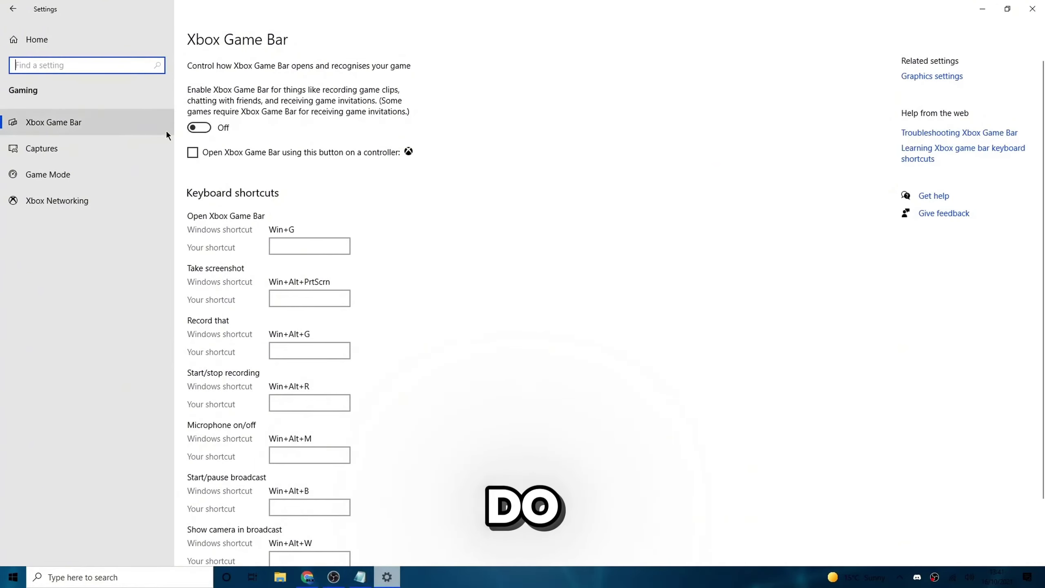
View the Captures page: background recording Off and a 4-hour maximum recording length.
left_click(110, 155)
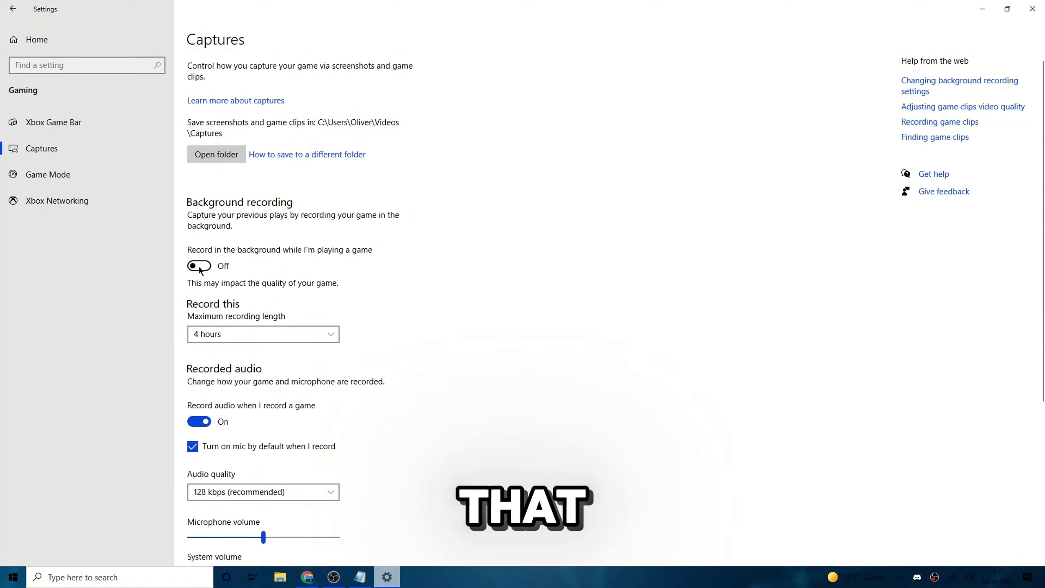
Confirm Game Mode is On, then view the per-app Graphics settings list.
left_click(97, 178)
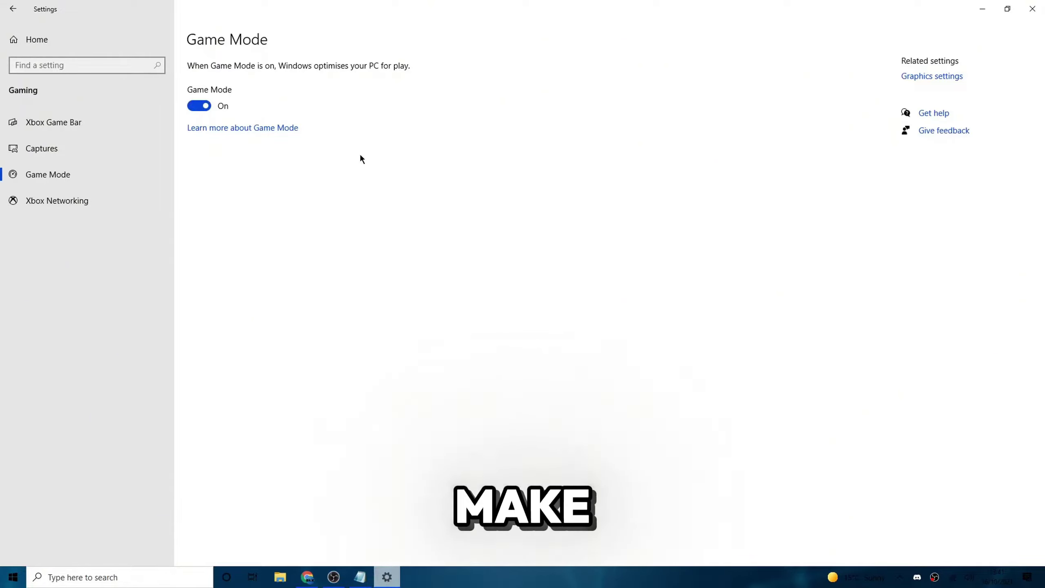
left_click(926, 77)
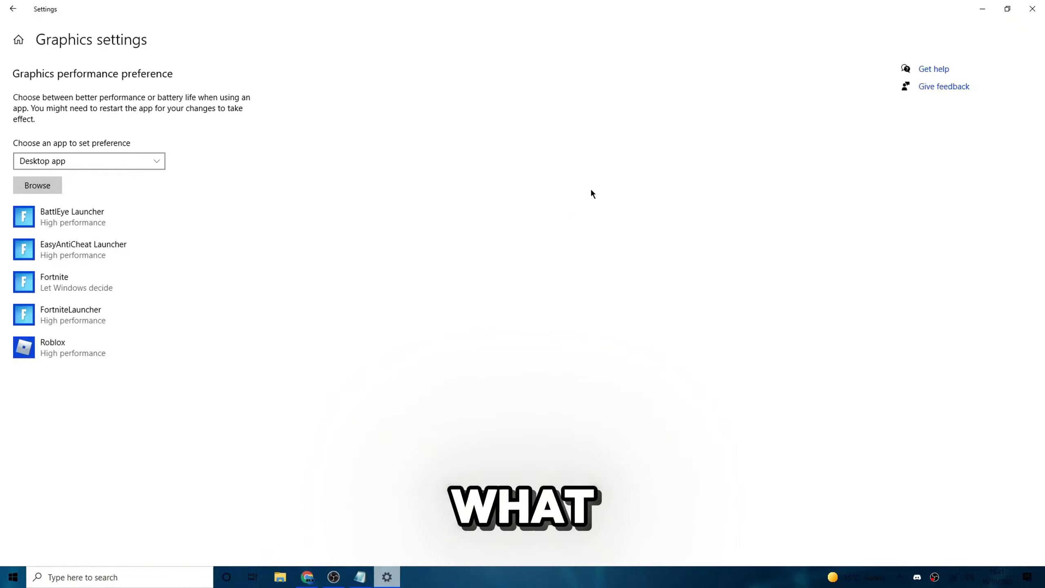
Add RobloxPlayerLauncher from Program Files (x86)\Roblox\Versions to the graphics list, which reports it's already added.
left_click(33, 183)
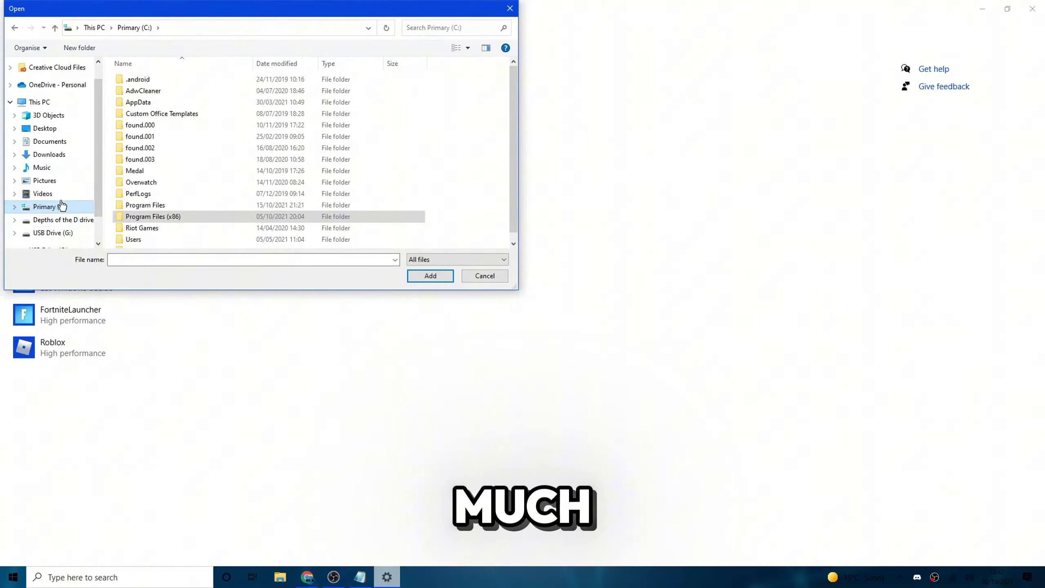
double_click(155, 216)
scroll(192, 208, "down", 10)
scroll(198, 205, "down", 2)
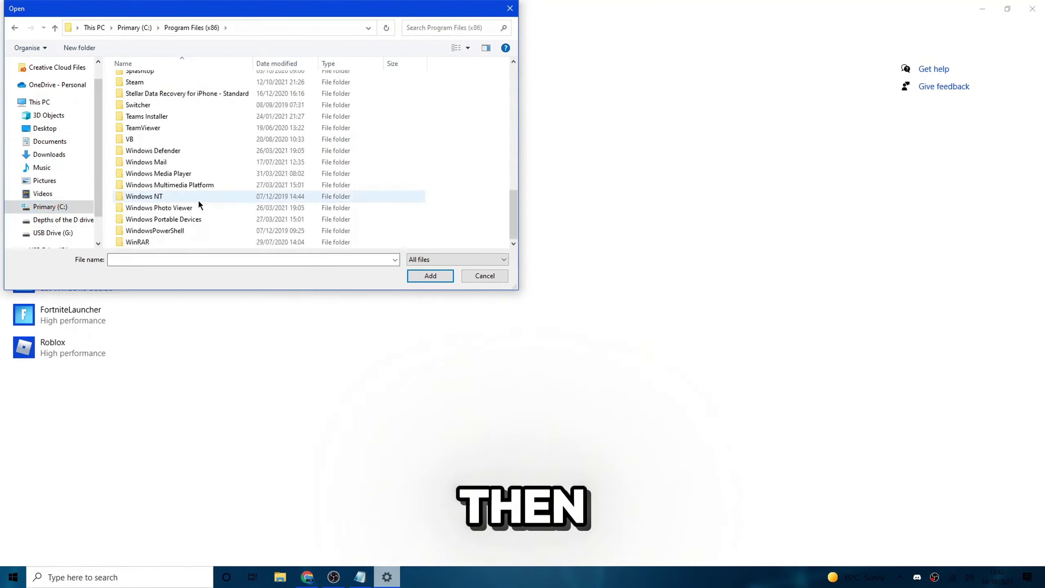
scroll(203, 193, "up", 3)
left_click(144, 111)
double_click(143, 111)
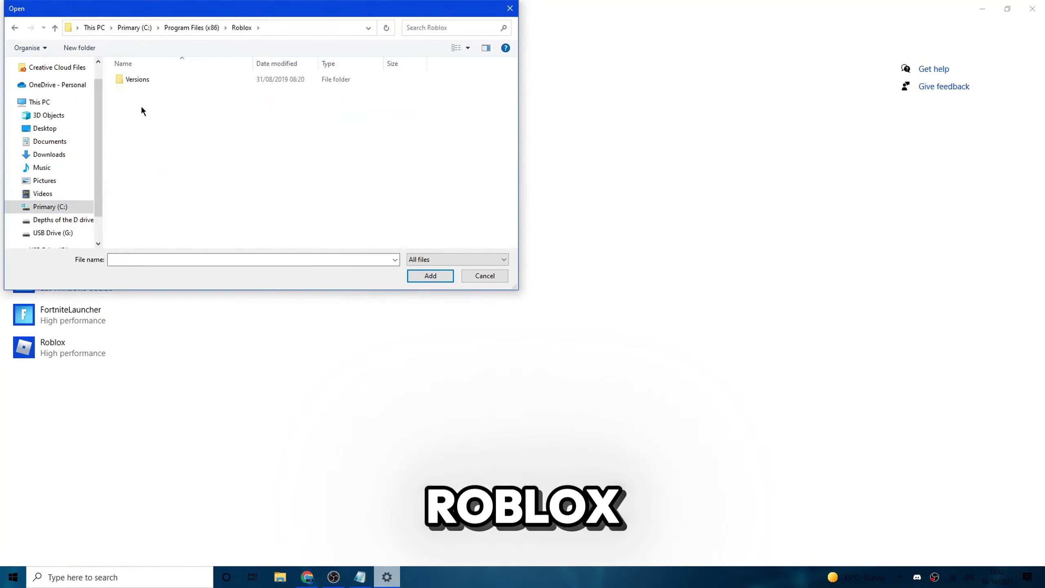
double_click(131, 81)
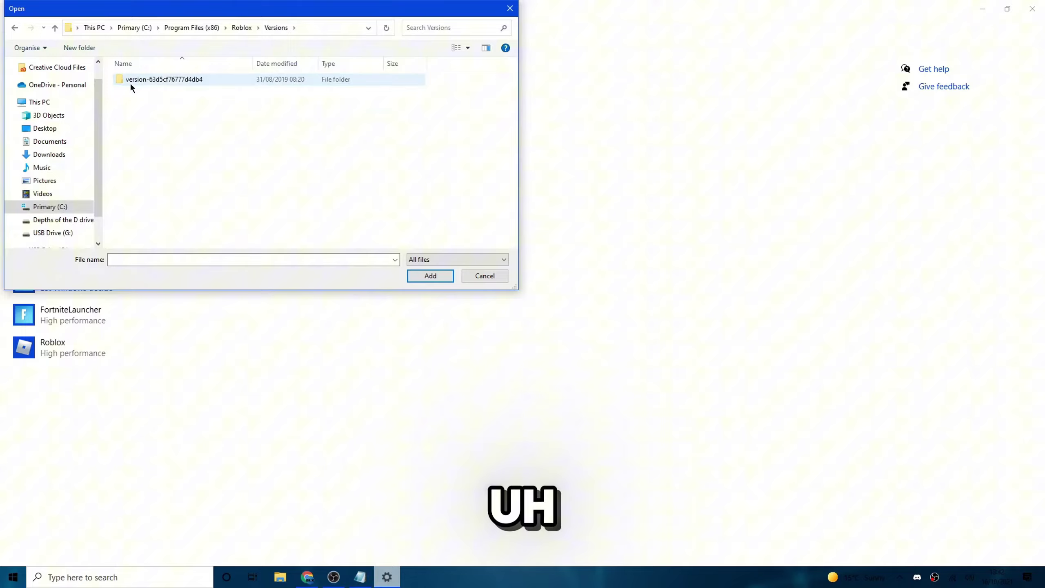
double_click(168, 82)
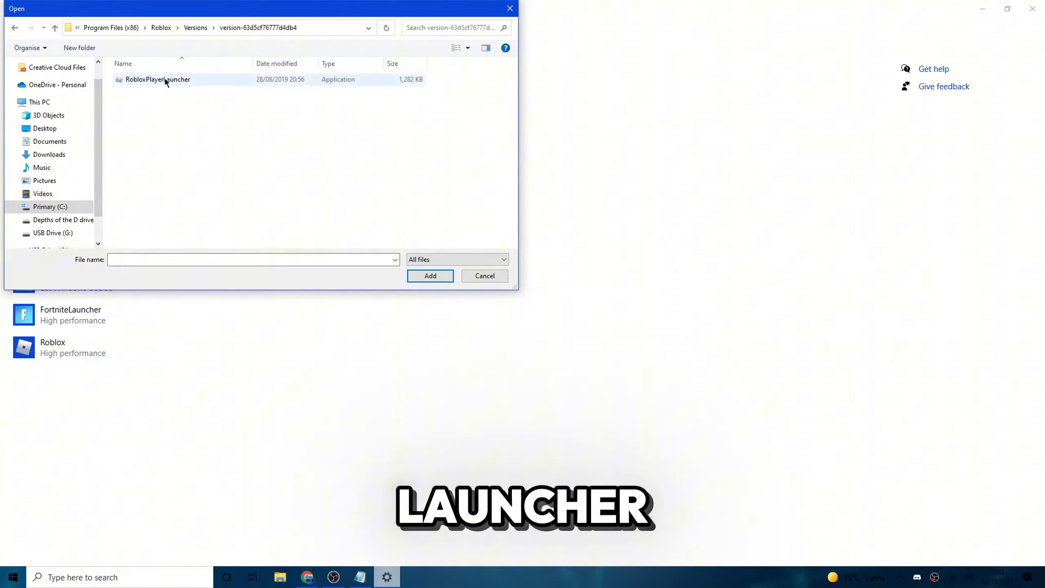
double_click(165, 78)
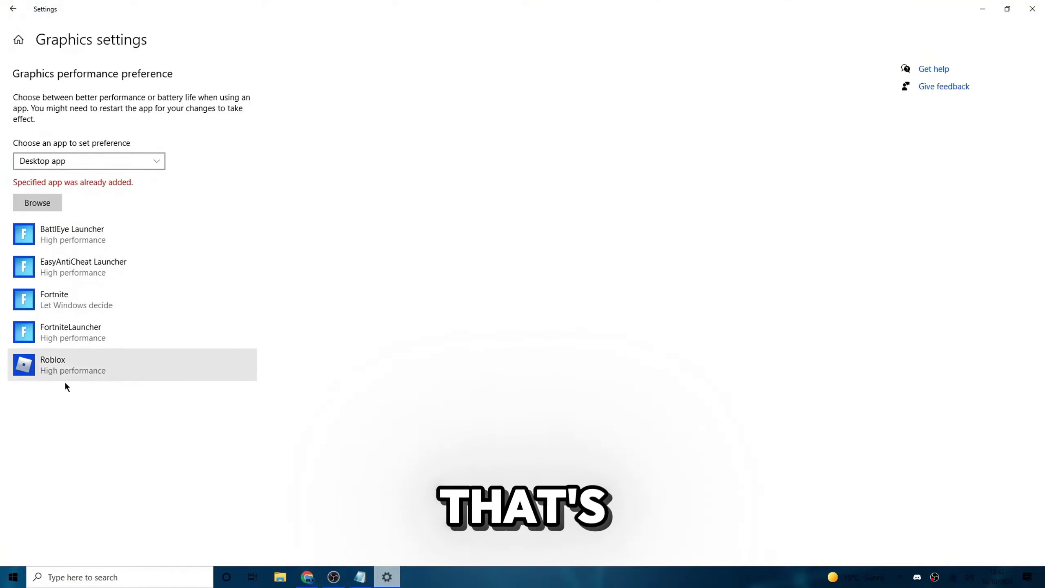
left_click(175, 365)
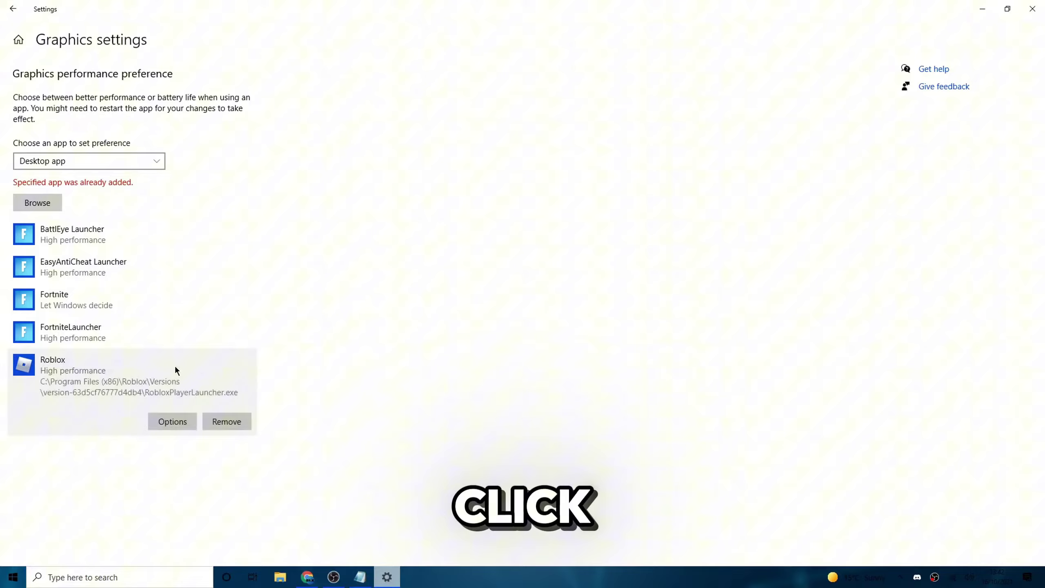
left_click(179, 420)
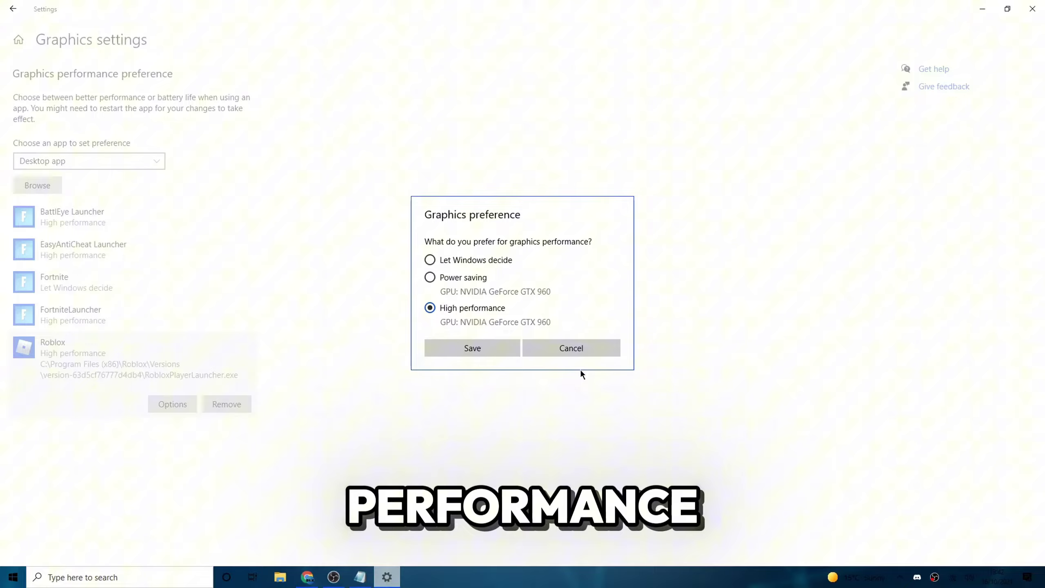
left_click(576, 354)
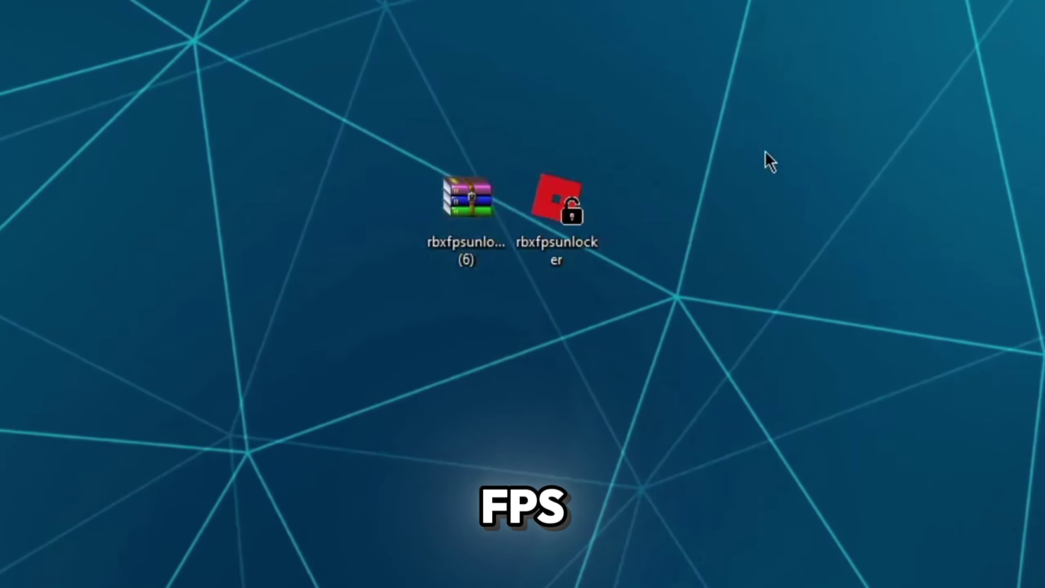
Create a shortcut to the extracted rbxfpsunlocker app.
left_click(461, 218)
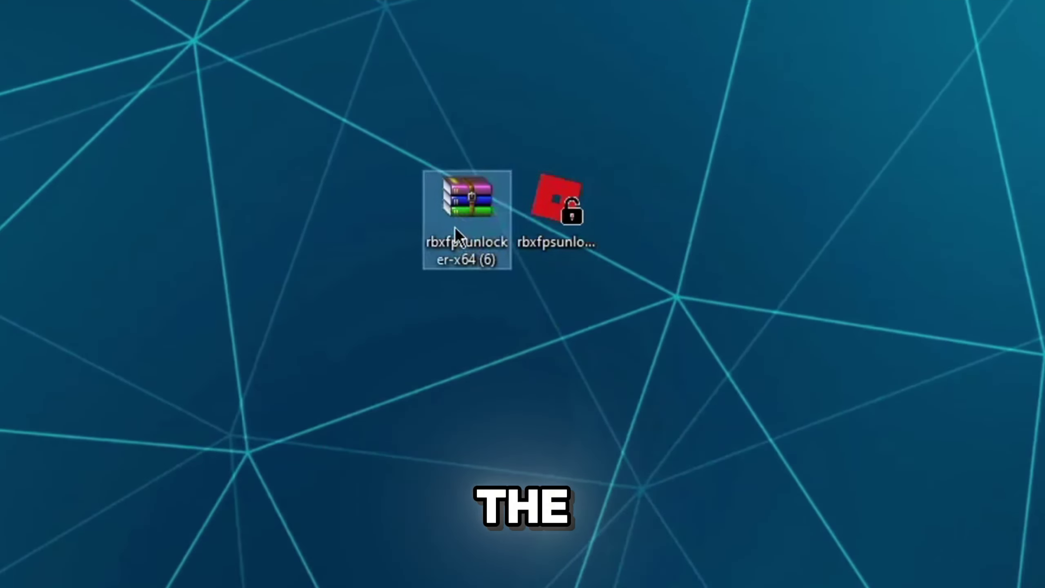
left_click(432, 131)
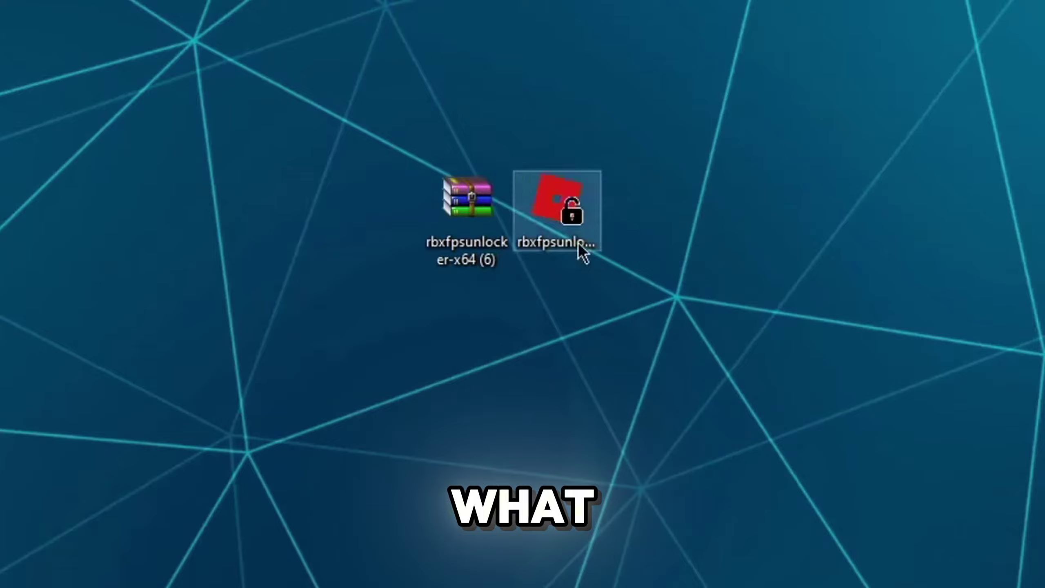
right_click(561, 207)
left_click(356, 99)
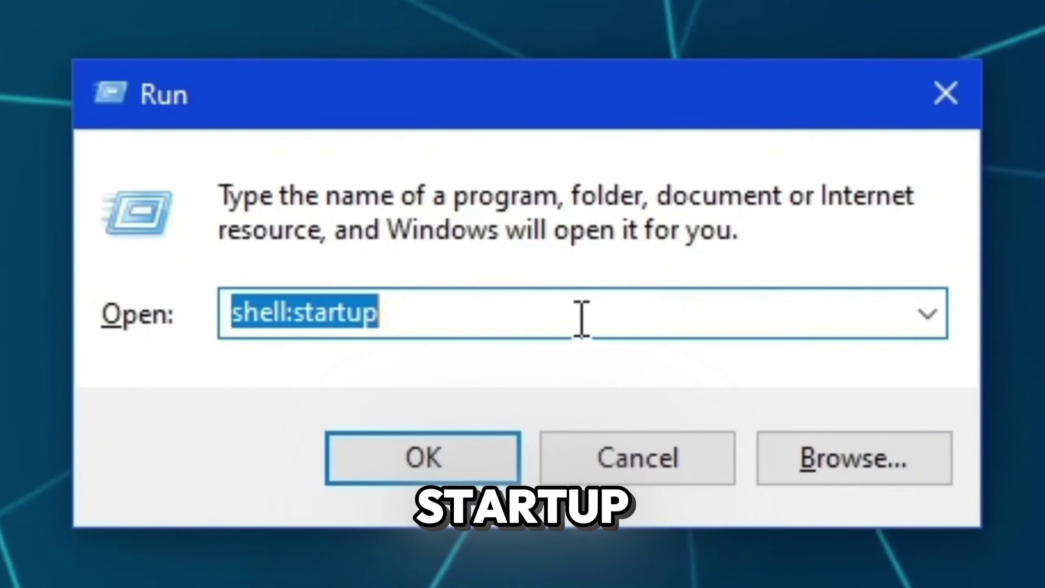
Move the rbxfpsunlocker shortcut into the Start-up folder, then close that window.
left_click(459, 459)
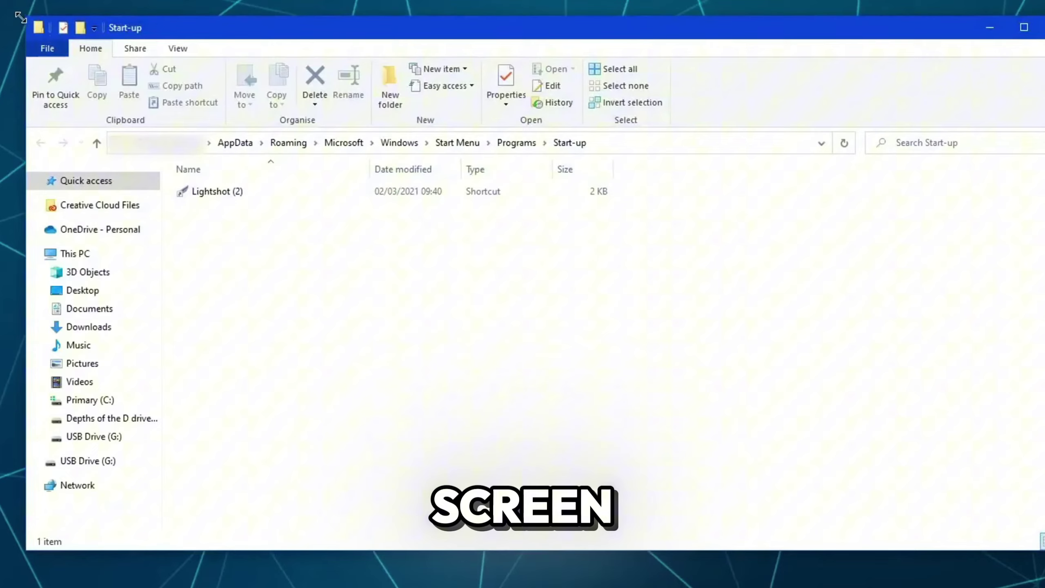
left_click_drag(25, 18, 357, 18)
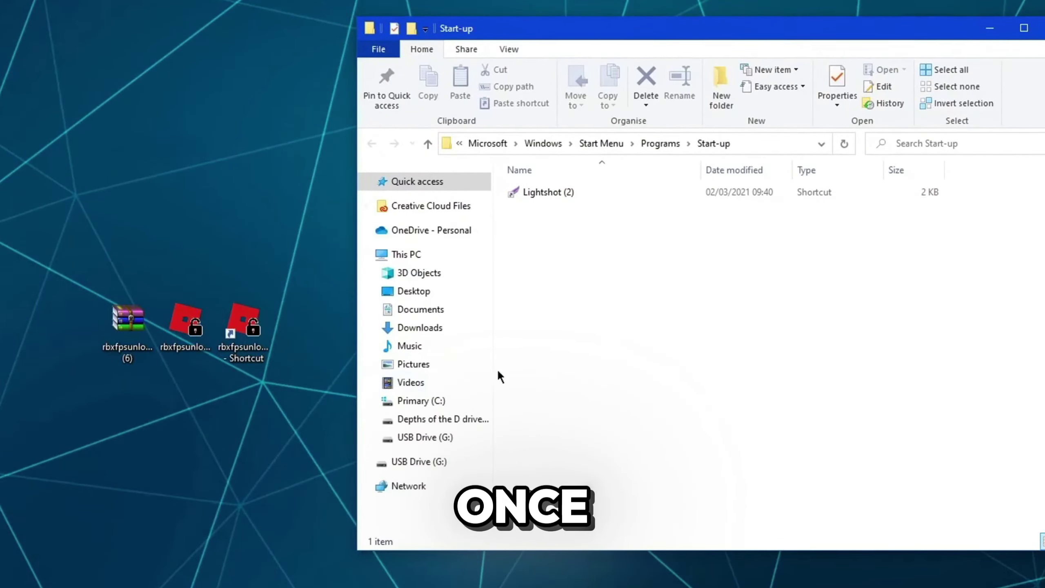
left_click(254, 358)
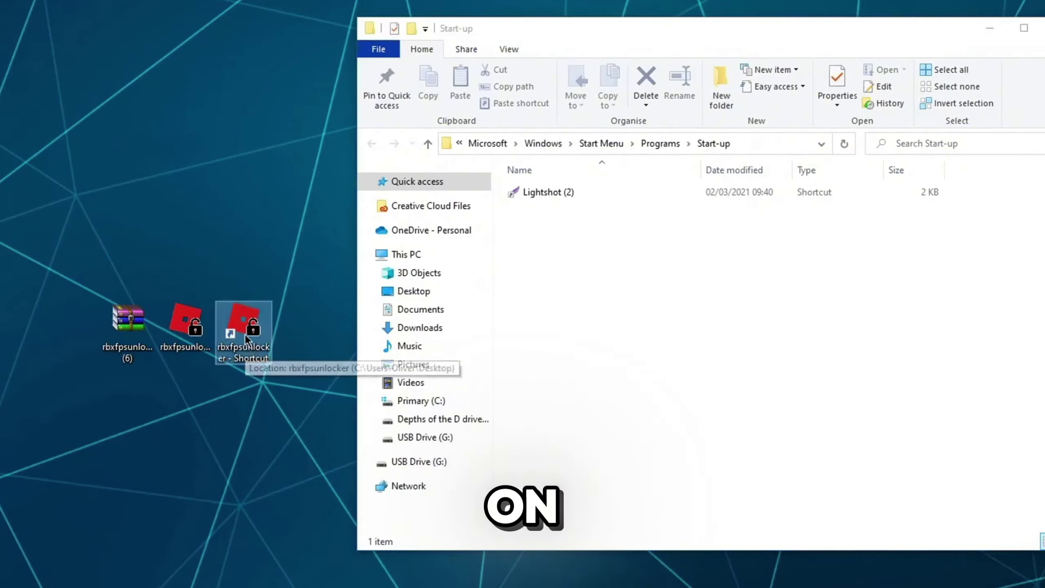
left_click_drag(256, 341, 566, 253)
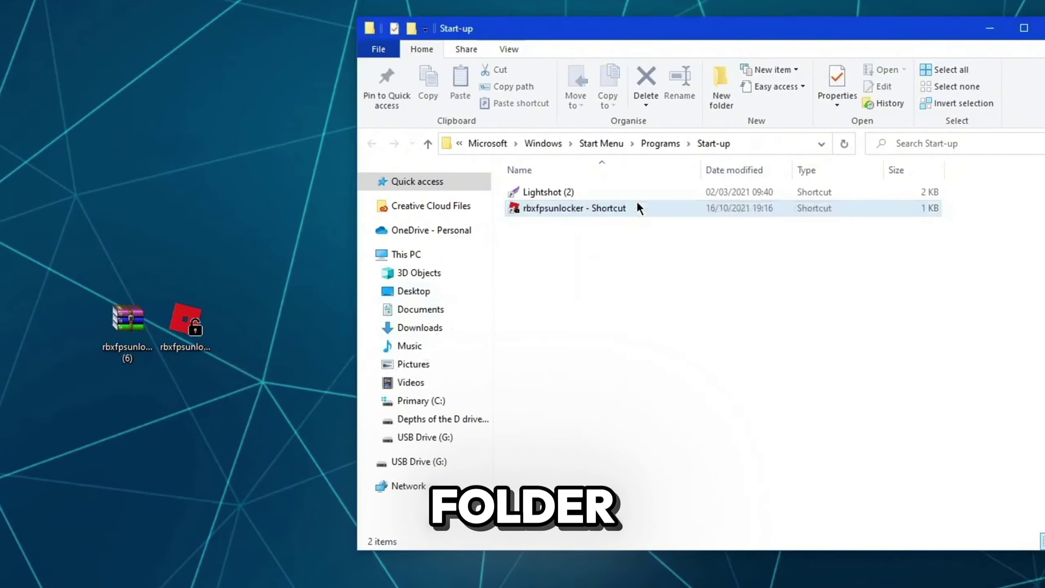
left_click(1043, 28)
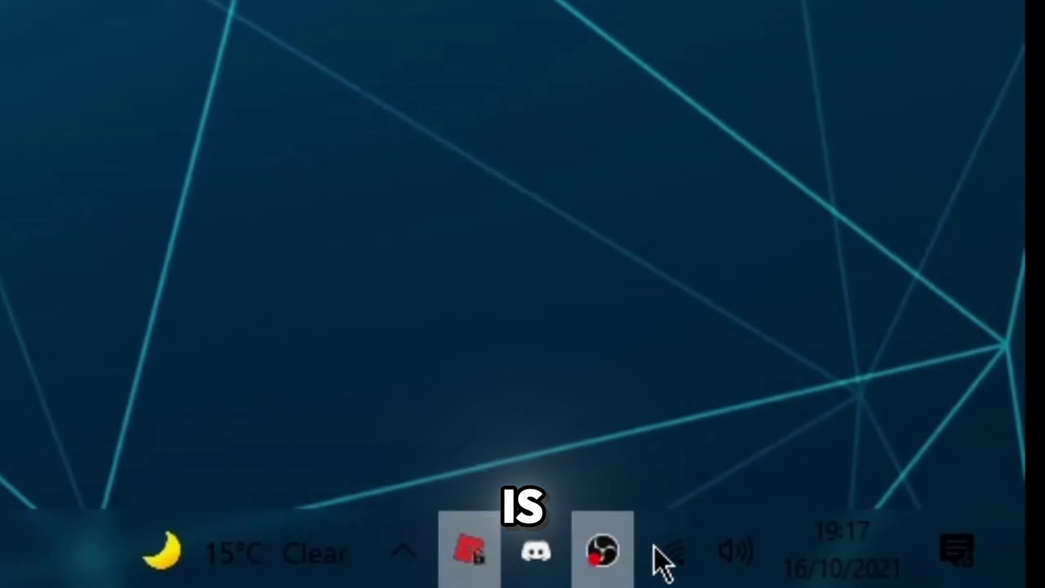
Pick 360 in the FPS Cap menu of the rbxfpsunlocker tray icon.
left_click(402, 553)
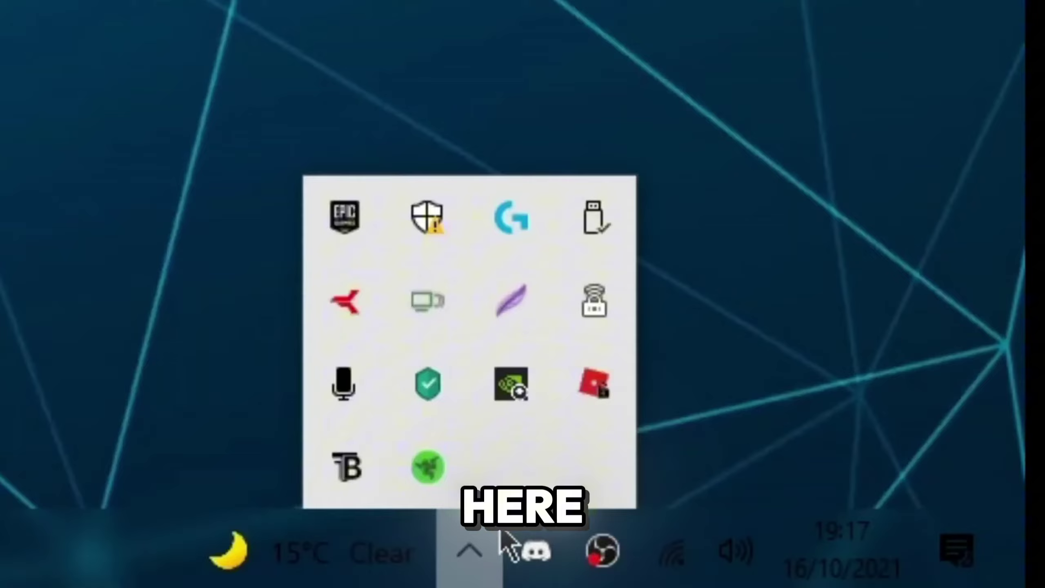
right_click(603, 389)
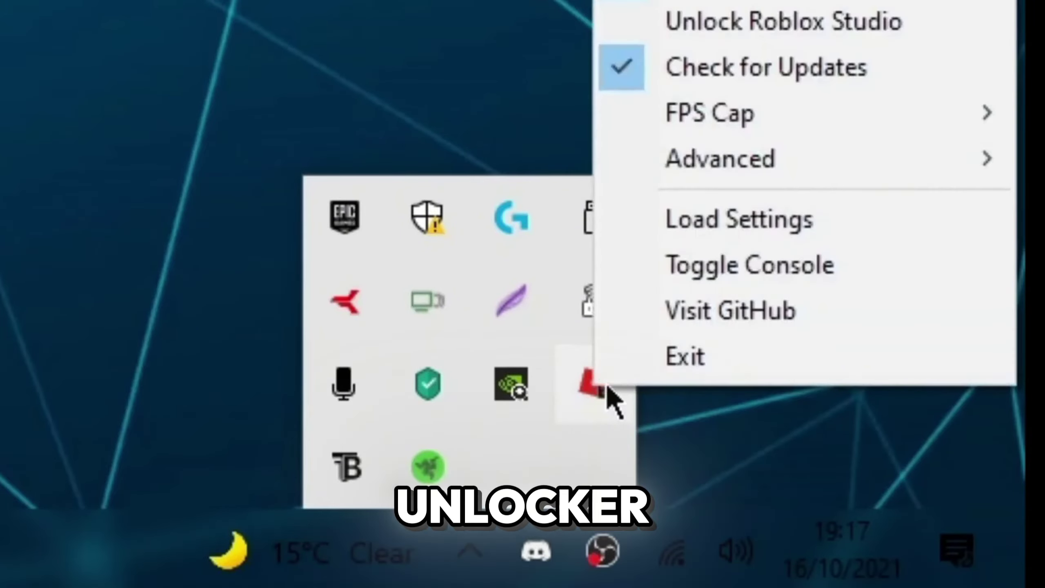
mouse_move(756, 115)
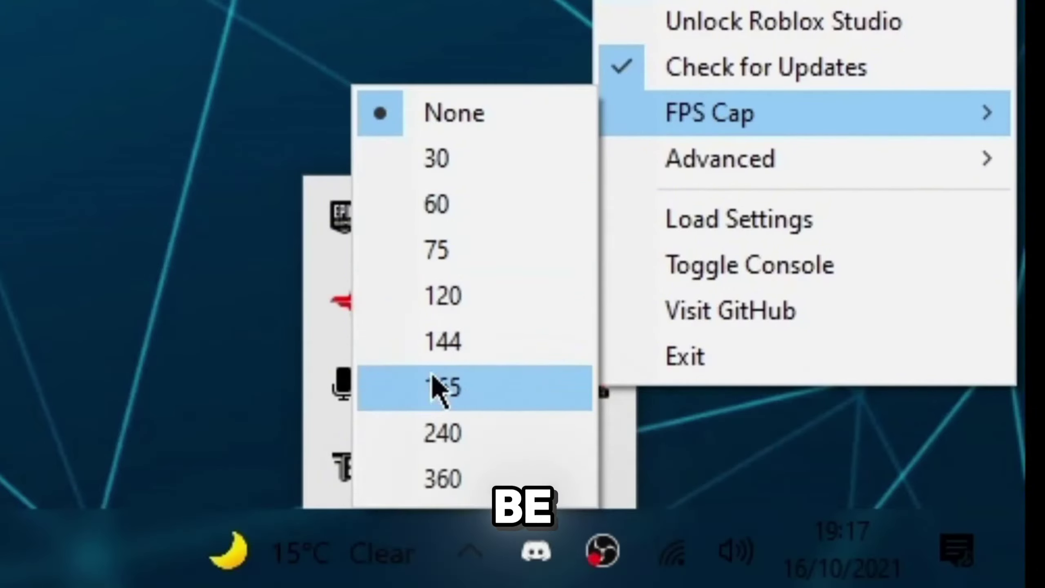
left_click(450, 478)
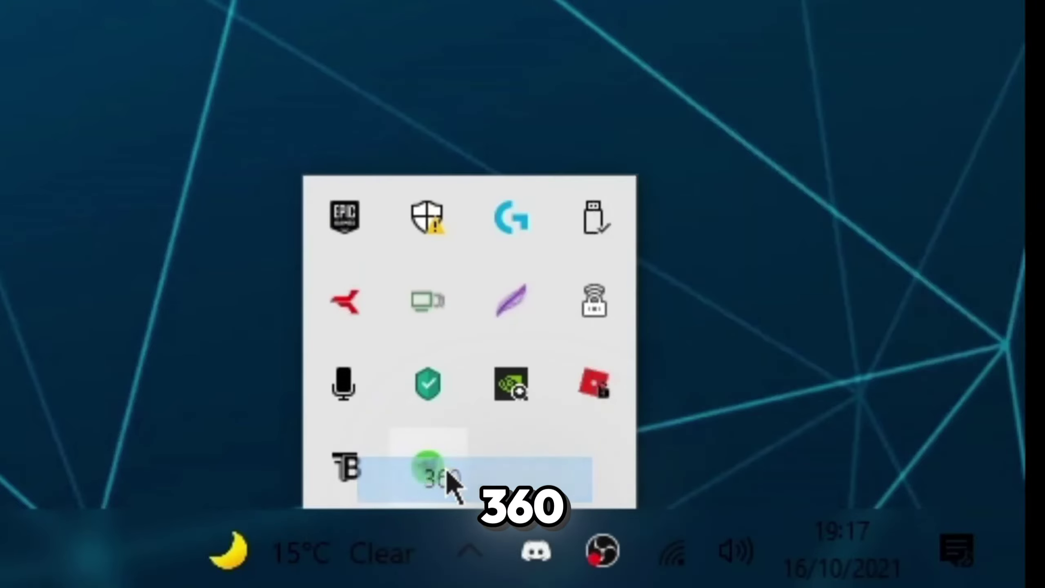
right_click(558, 389)
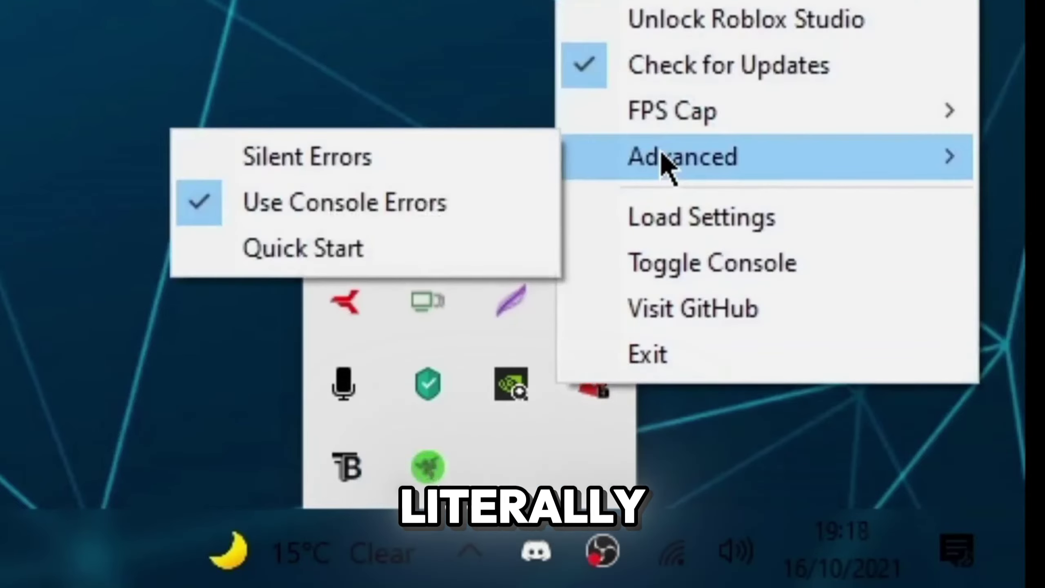
mouse_move(656, 121)
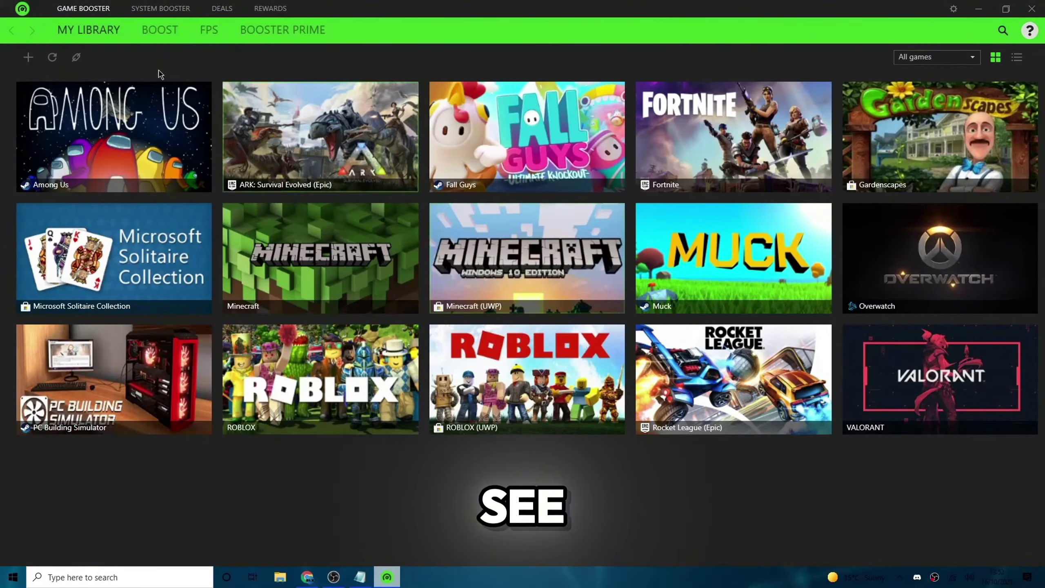
Look over the fifteen games in Razer Cortex's library, including ROBLOX, Fortnite and VALORANT.
mouse_move(861, 359)
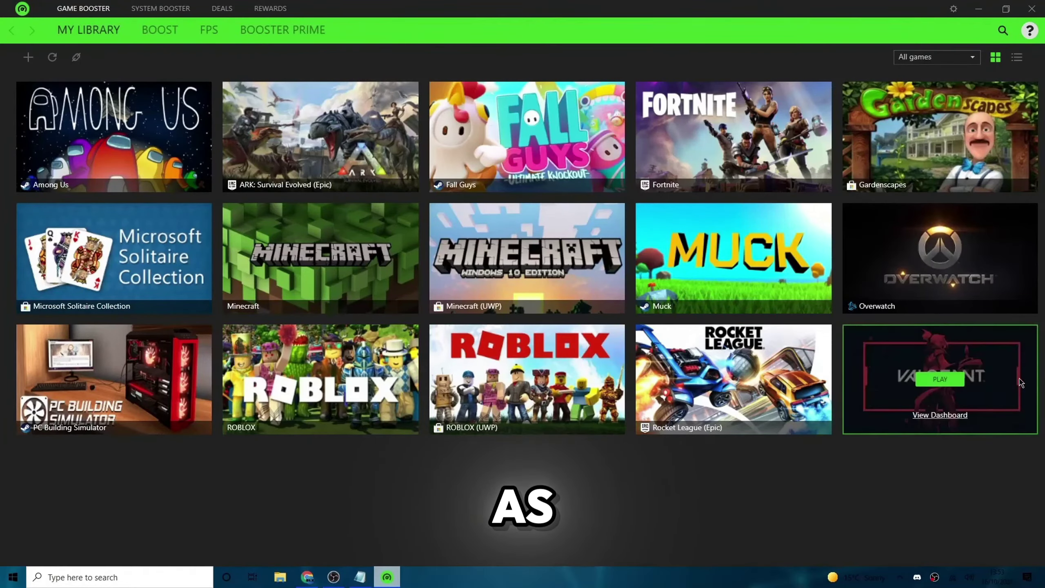
mouse_move(518, 109)
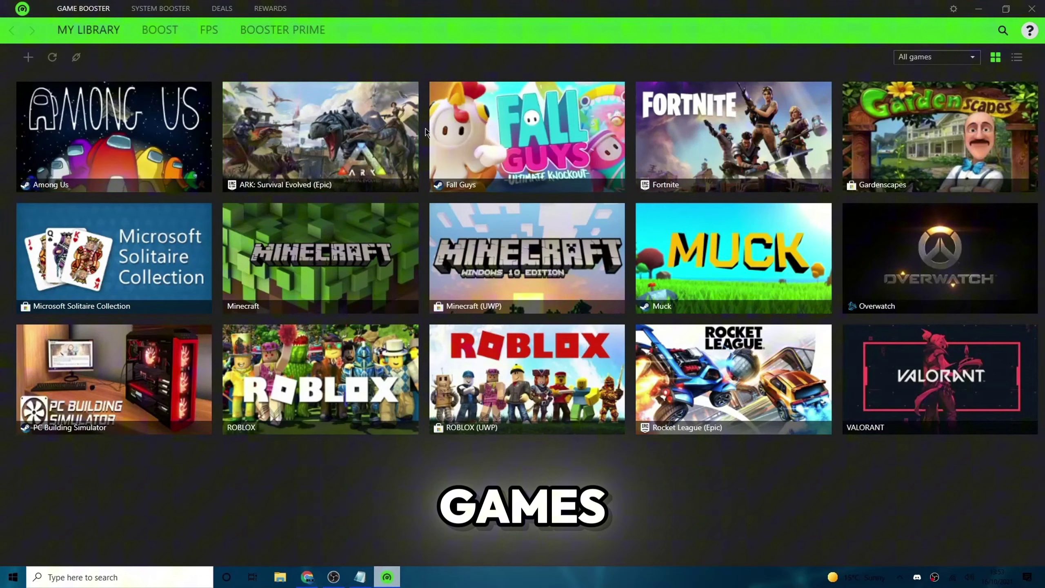
mouse_move(739, 137)
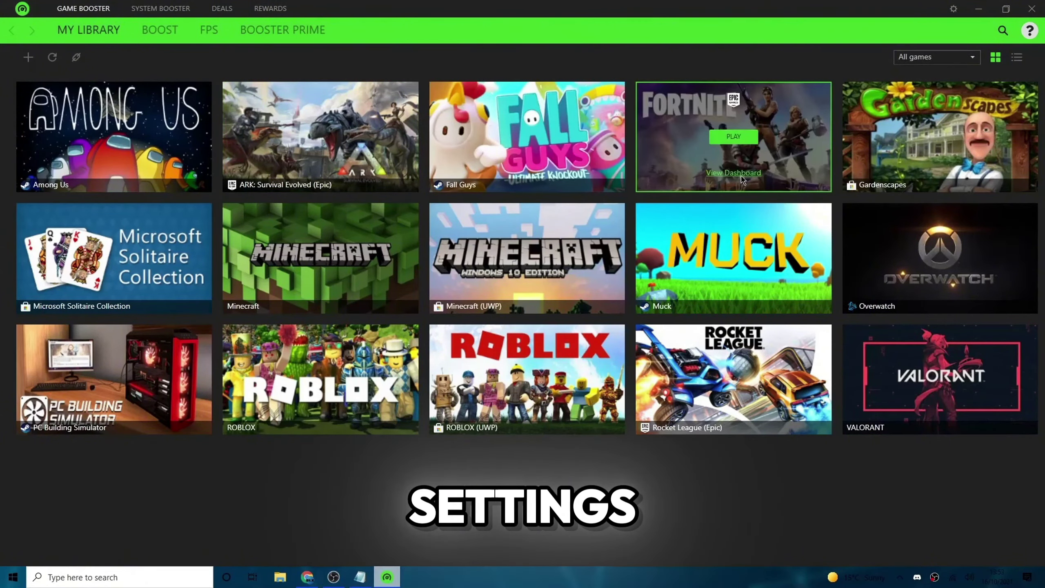
Review the Boost tab's 24 items, then go to System Booster's Optimize page.
left_click(180, 38)
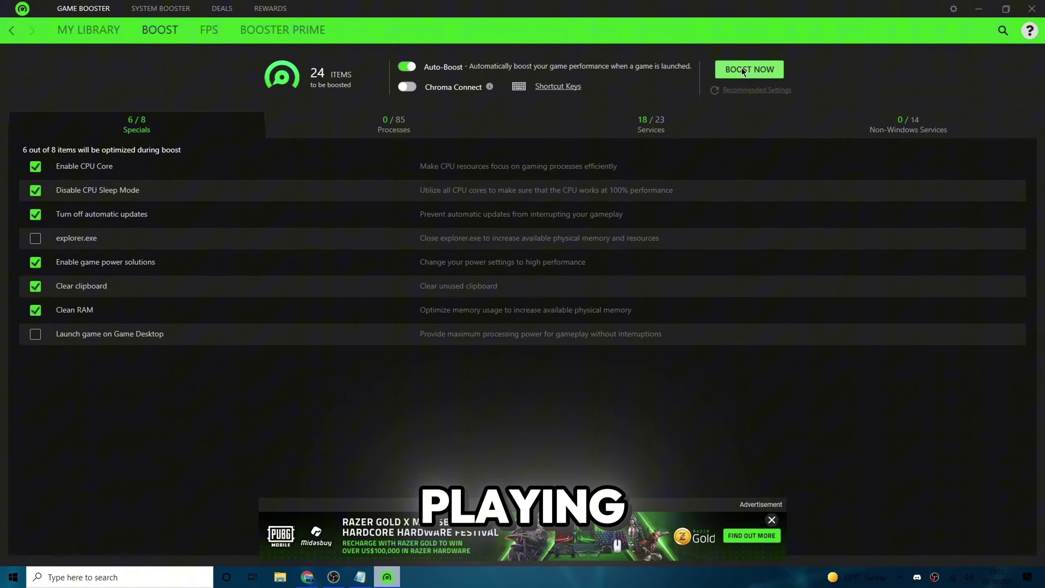
left_click(92, 31)
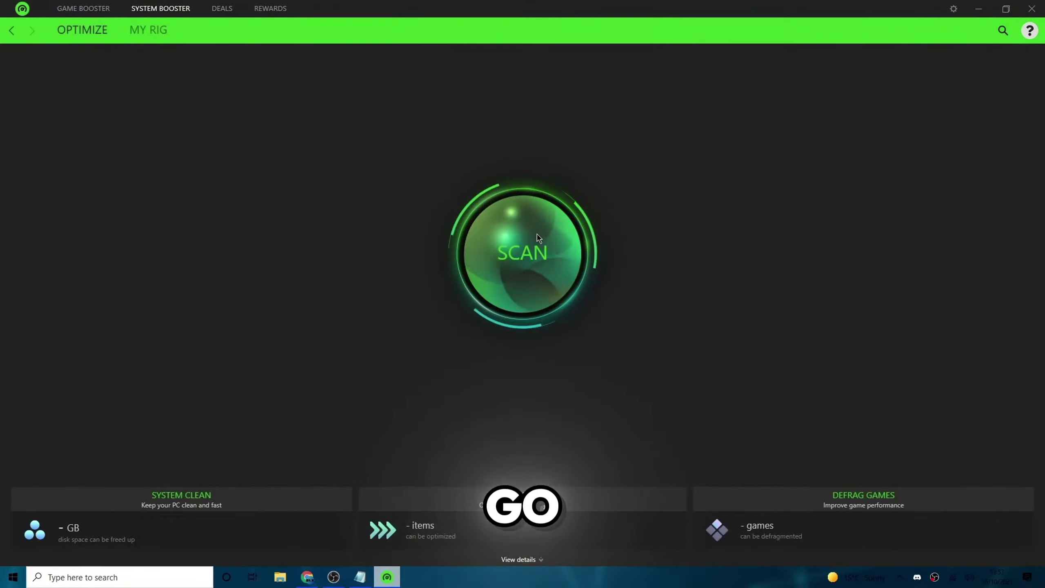
Run a Razer Cortex scan, finding 23.9 GB of 32.3 GB to clean.
left_click(539, 264)
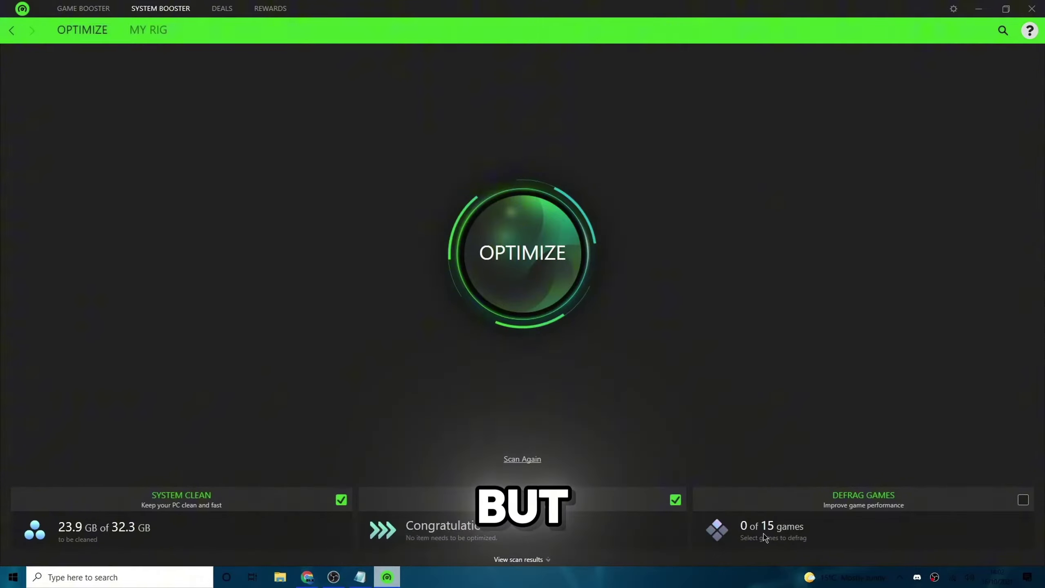
Run System Clean with Defrag Games left unchecked, freeing 21.6 GB.
left_click(1023, 500)
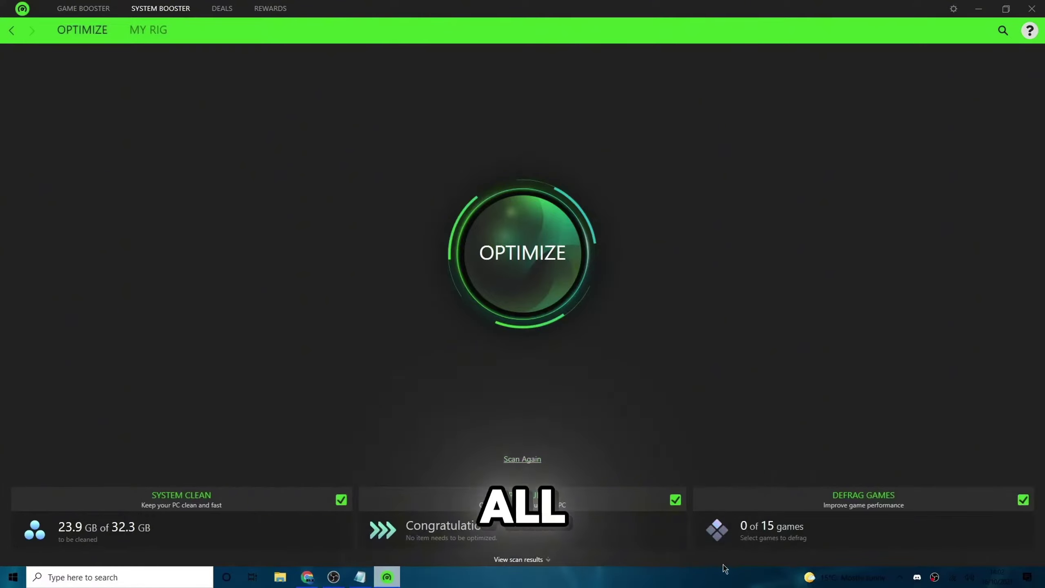
left_click(1024, 503)
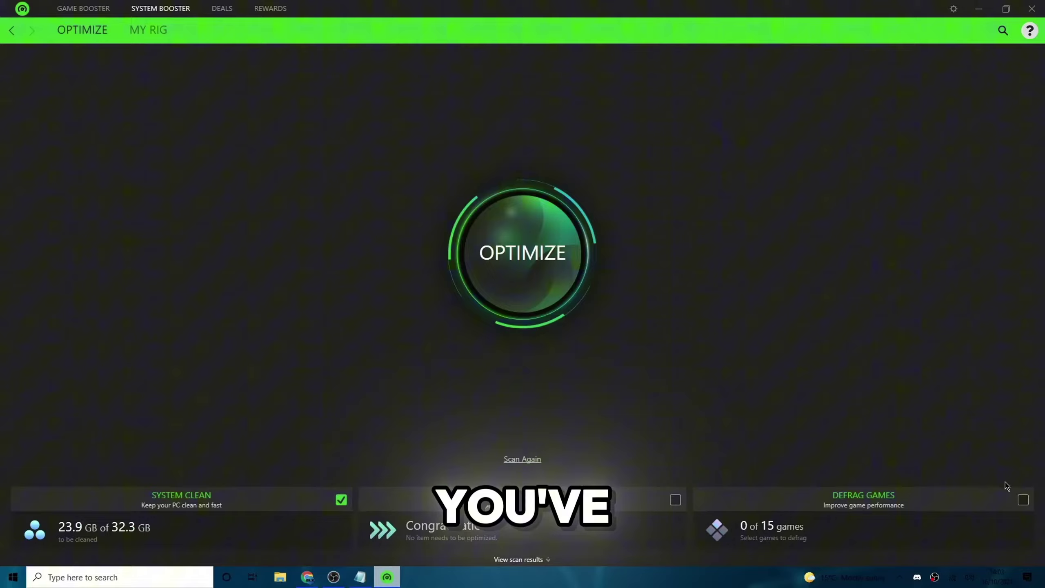
left_click(618, 281)
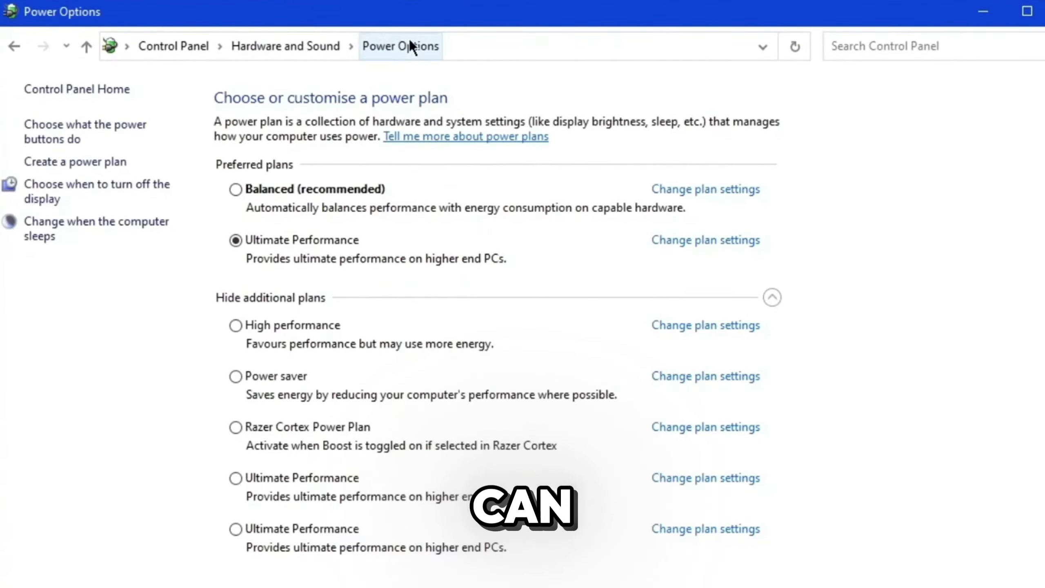
Select Ultimate Performance under Preferred plans in Power Options.
left_click(309, 184)
left_click(772, 297)
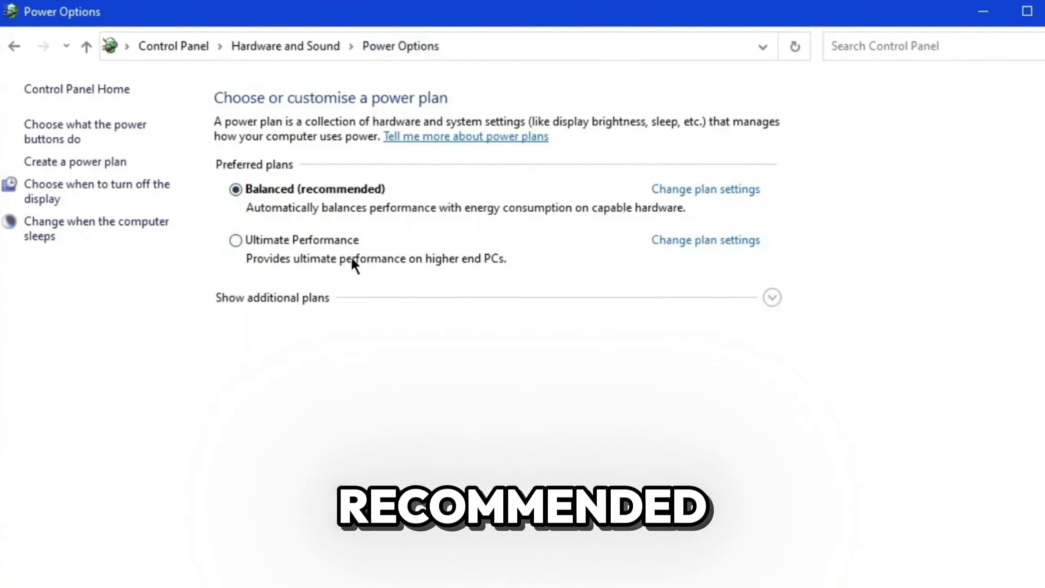
left_click(309, 234)
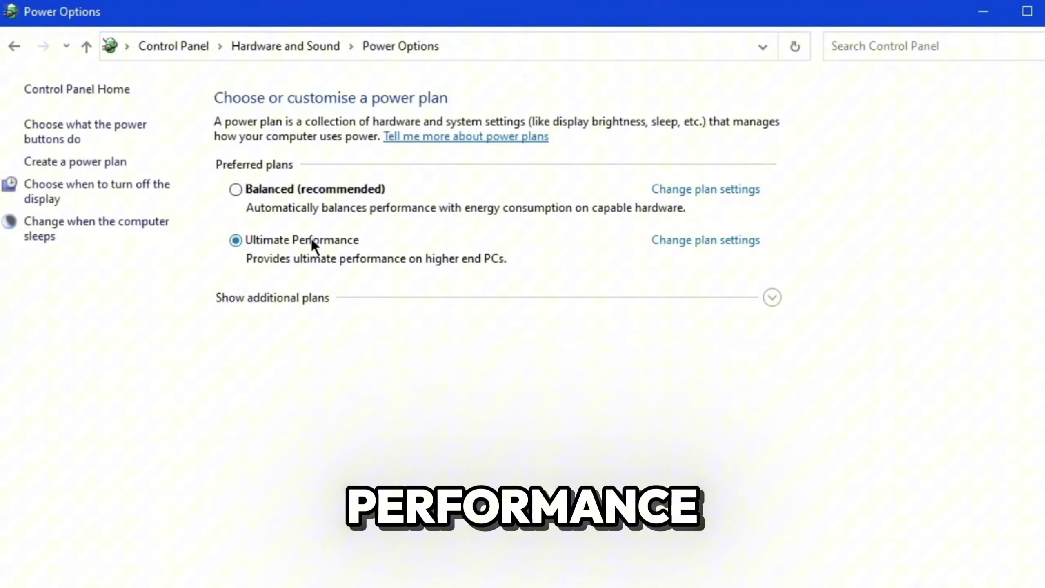
left_click(773, 299)
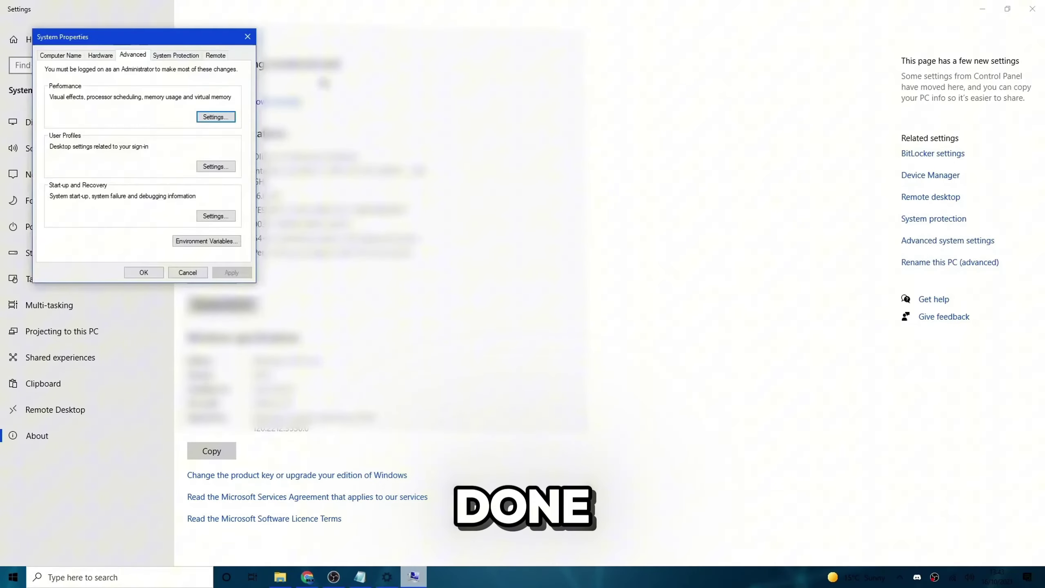
Move System Properties aside and open Performance Settings for visual effects.
left_click_drag(145, 38, 303, 85)
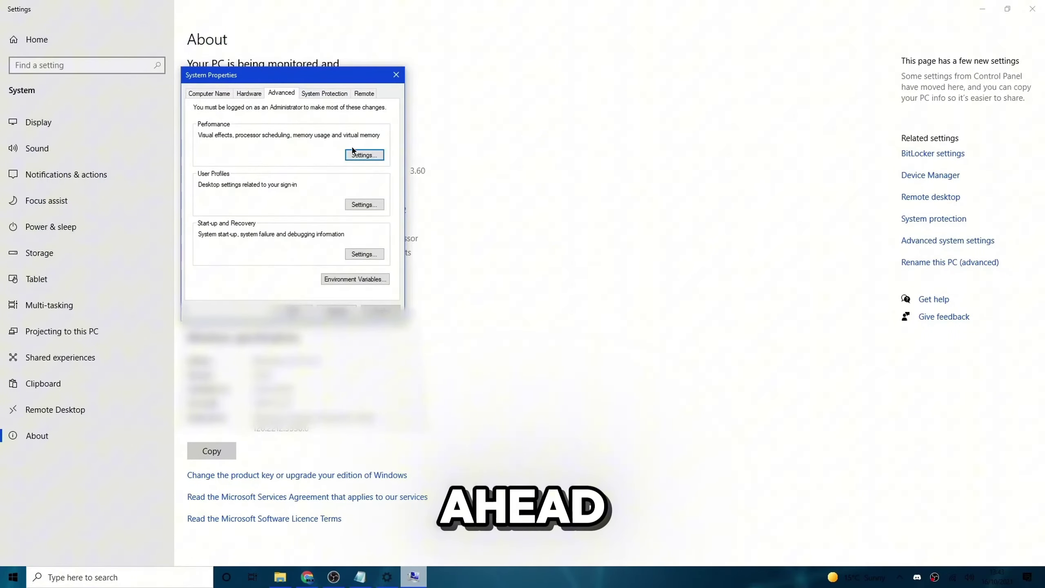
left_click(358, 155)
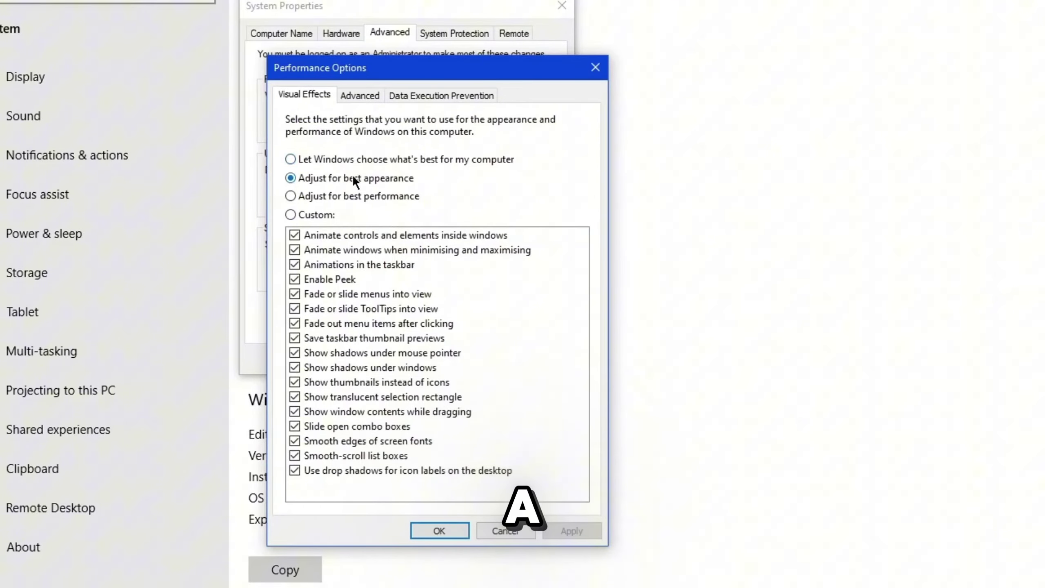
Choose Adjust for best performance, keep Show thumbnails instead of icons, and apply.
left_click(390, 196)
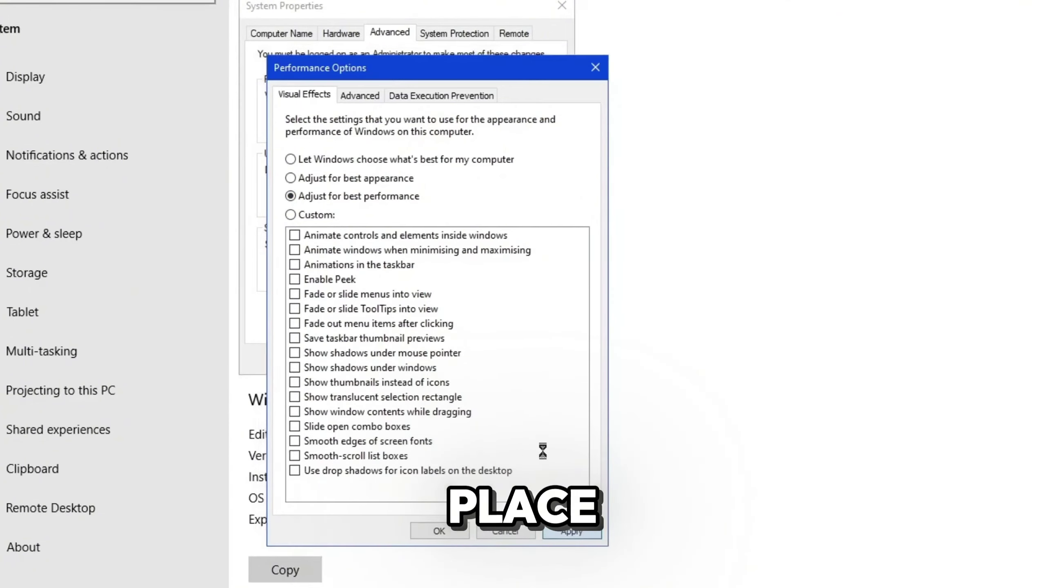
left_click_drag(677, 254, 385, 69)
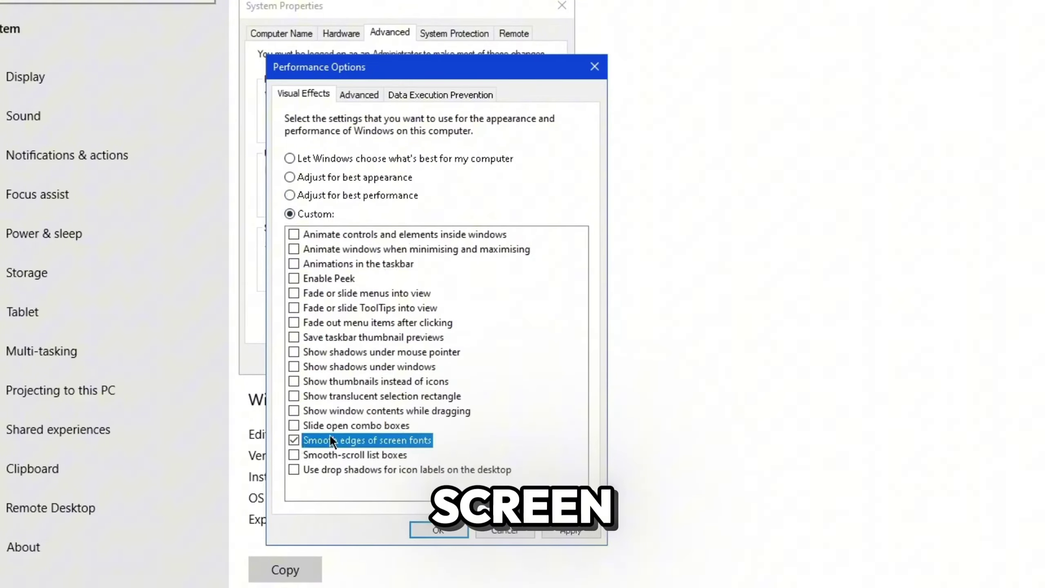
left_click(295, 381)
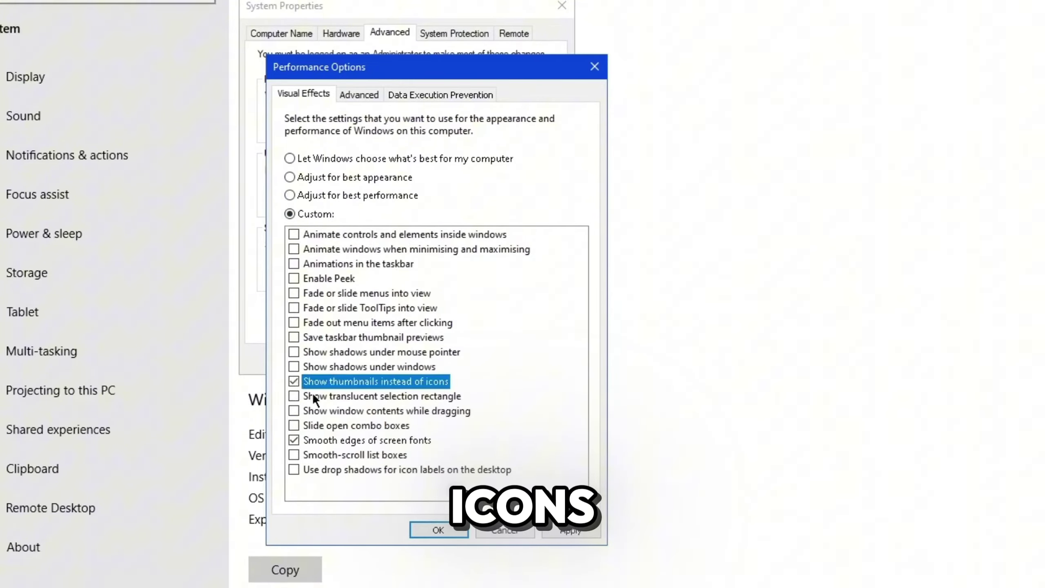
left_click(570, 530)
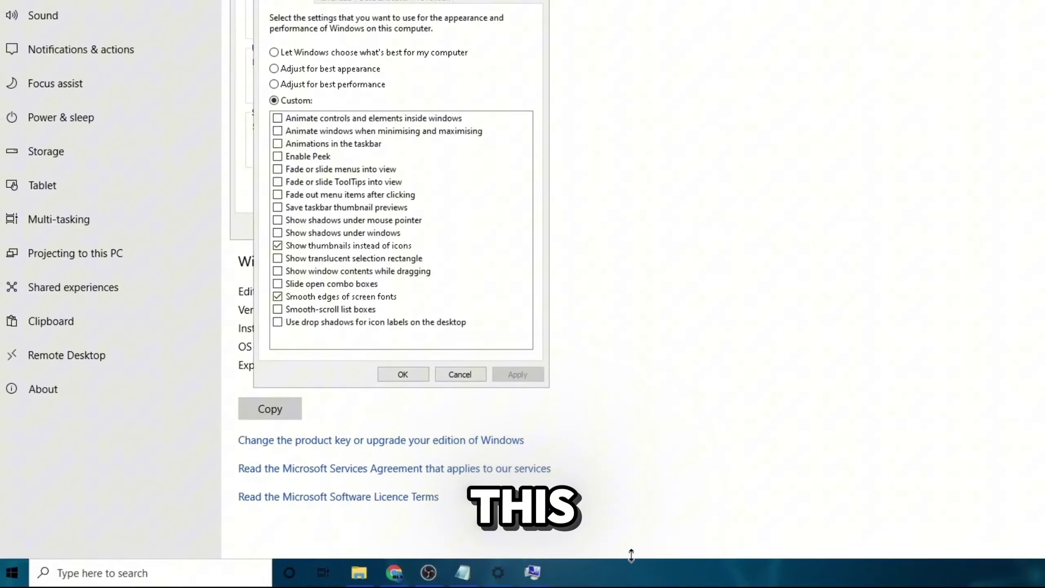
Reapply best performance with only smooth screen fonts and thumbnails enabled.
left_click_drag(630, 556, 649, 545)
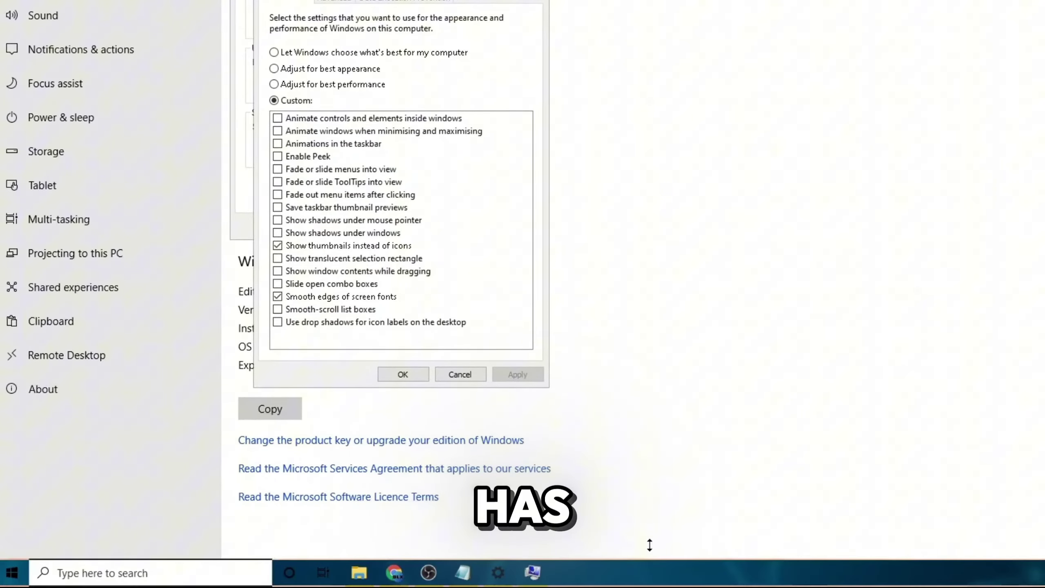
left_click_drag(354, 1, 420, 1)
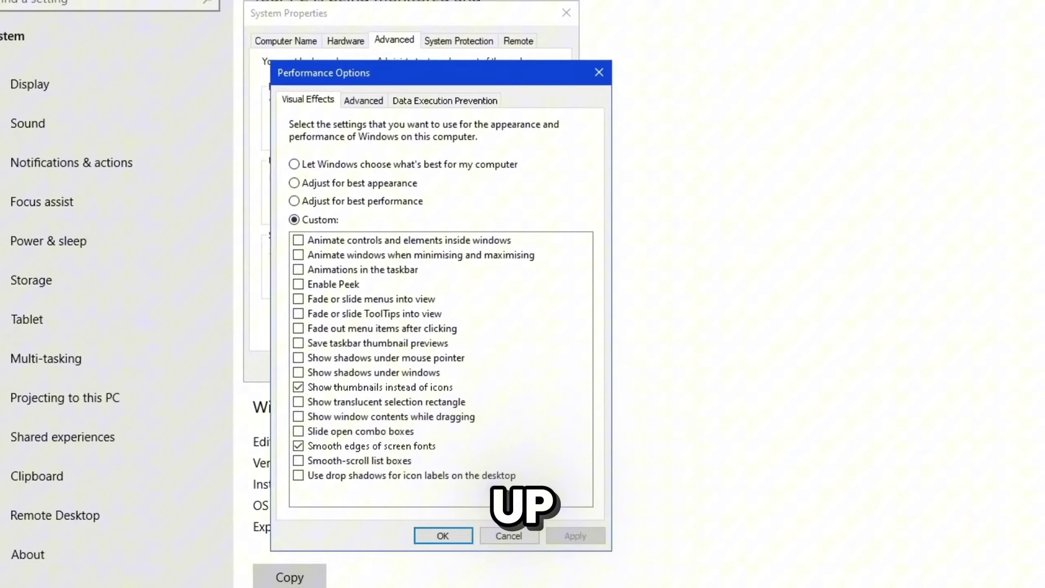
left_click(351, 184)
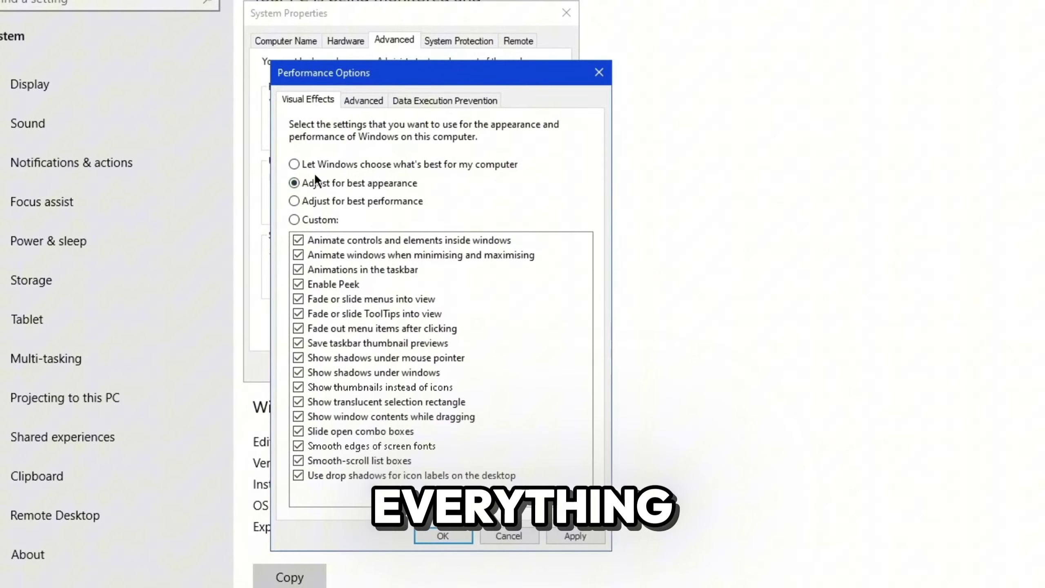
left_click(334, 201)
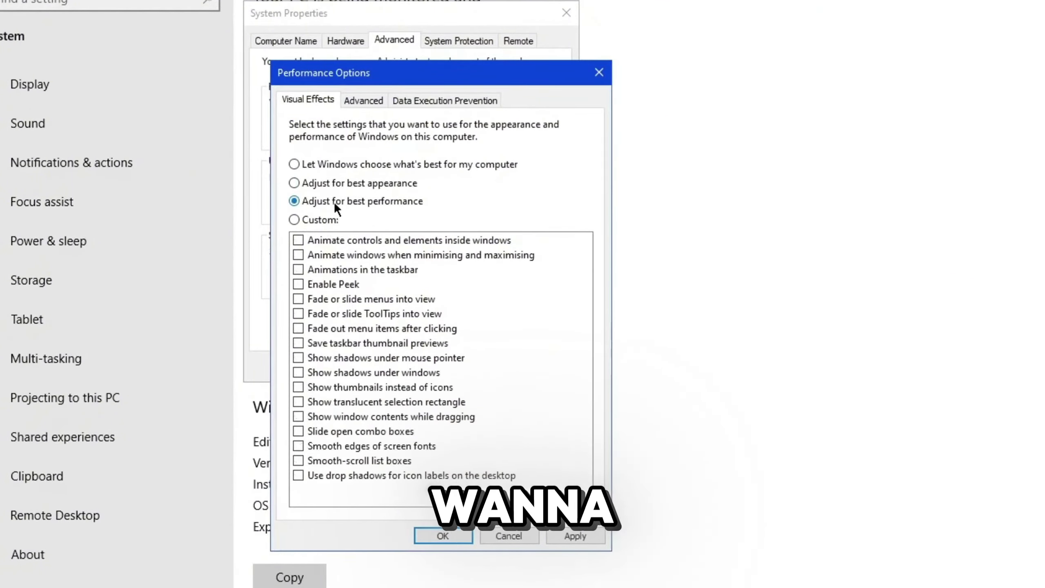
left_click(342, 446)
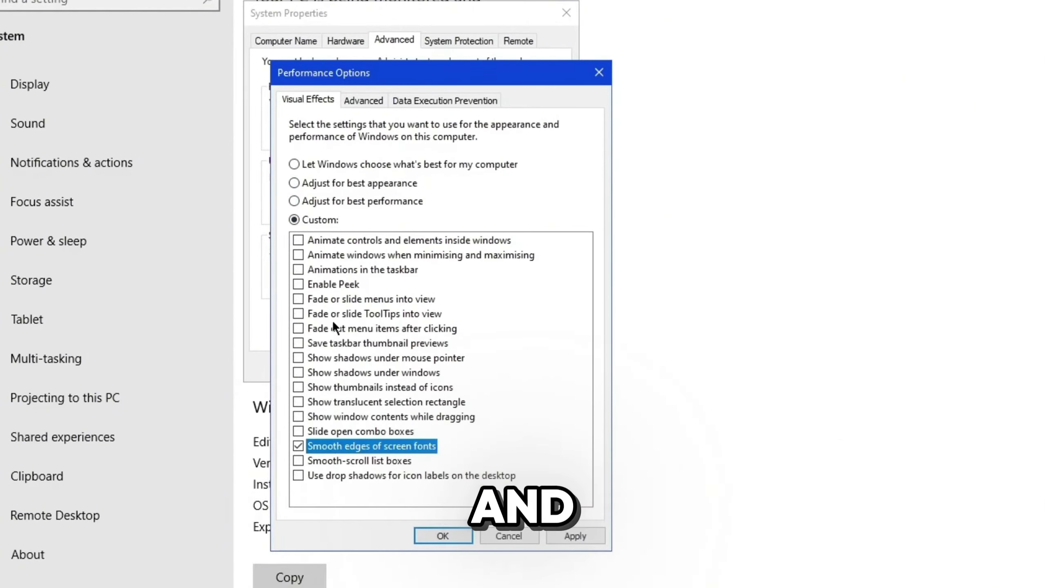
left_click(352, 387)
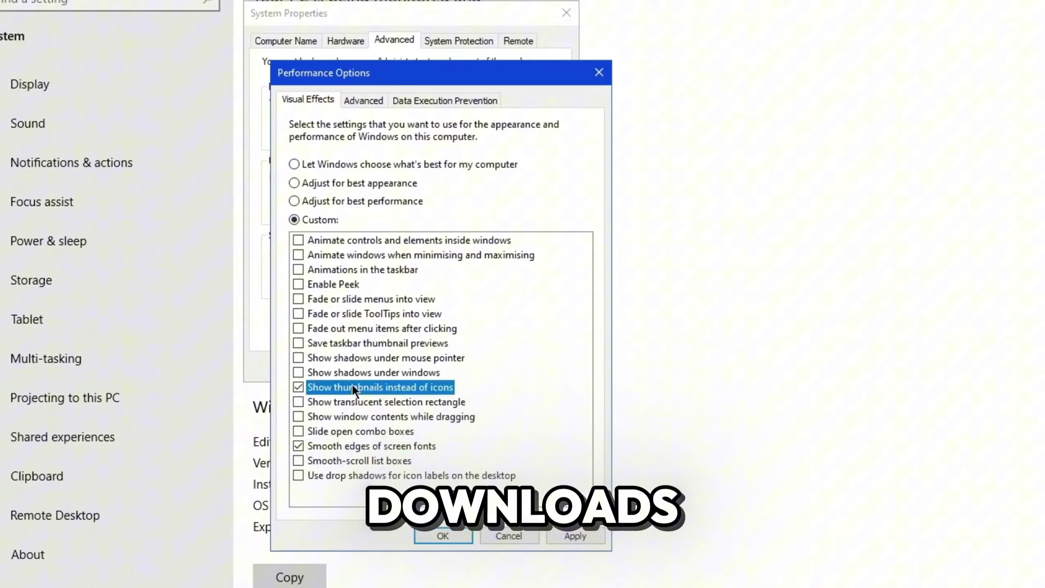
left_click(575, 536)
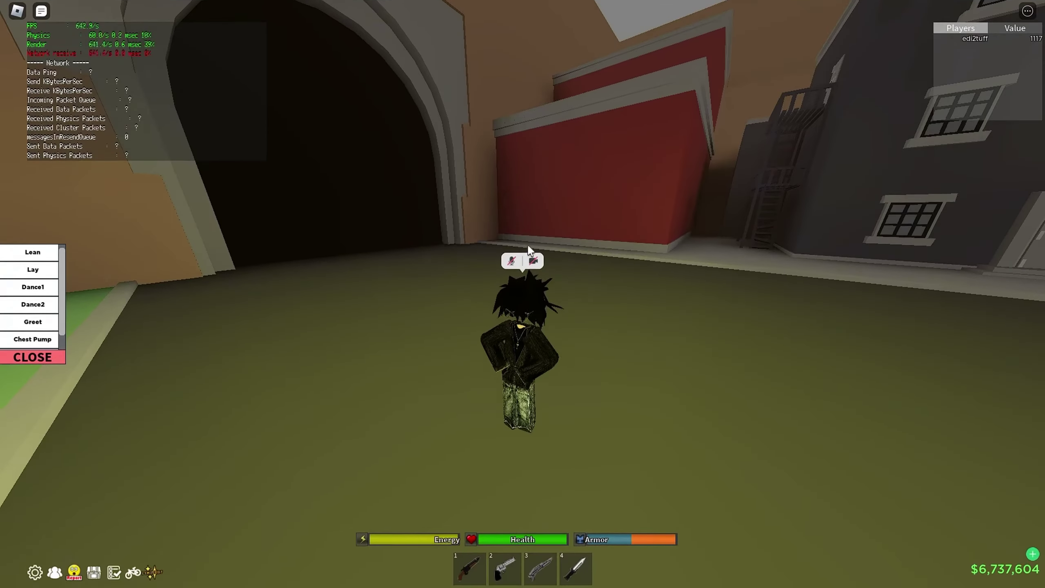
Turn the Roblox character toward the tunnel and walk it there.
key("s")
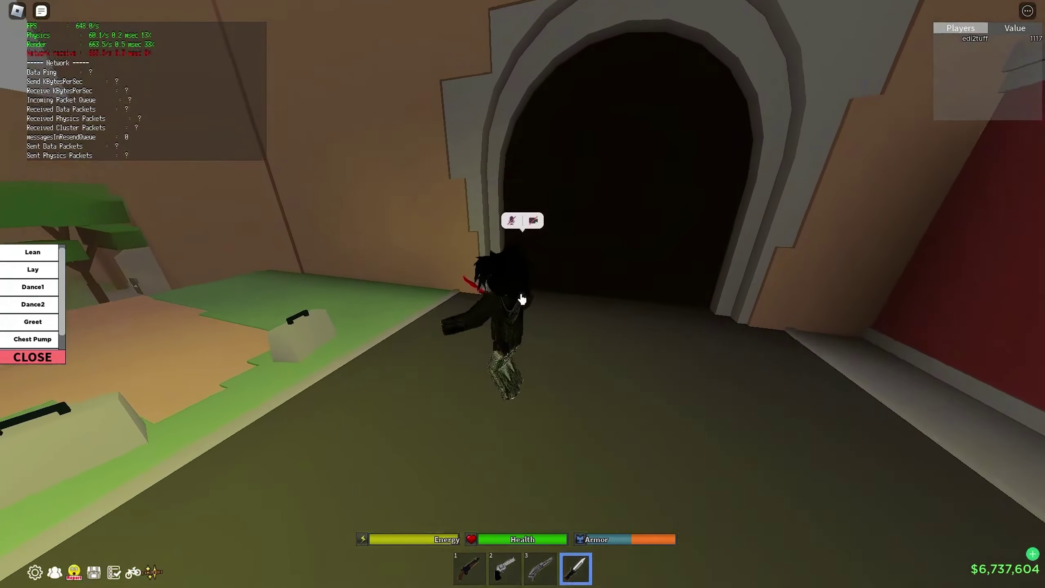
key("w")
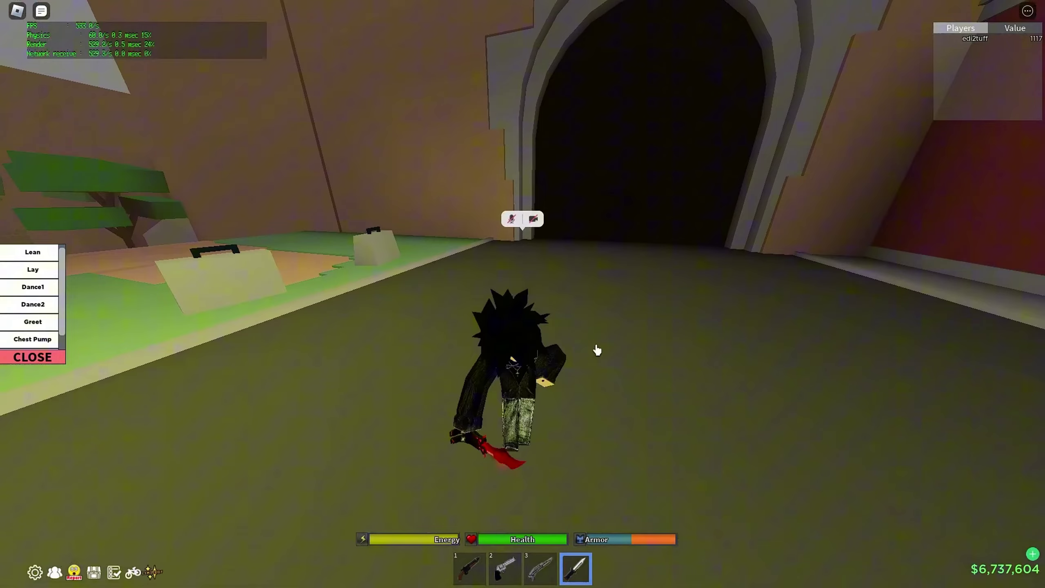